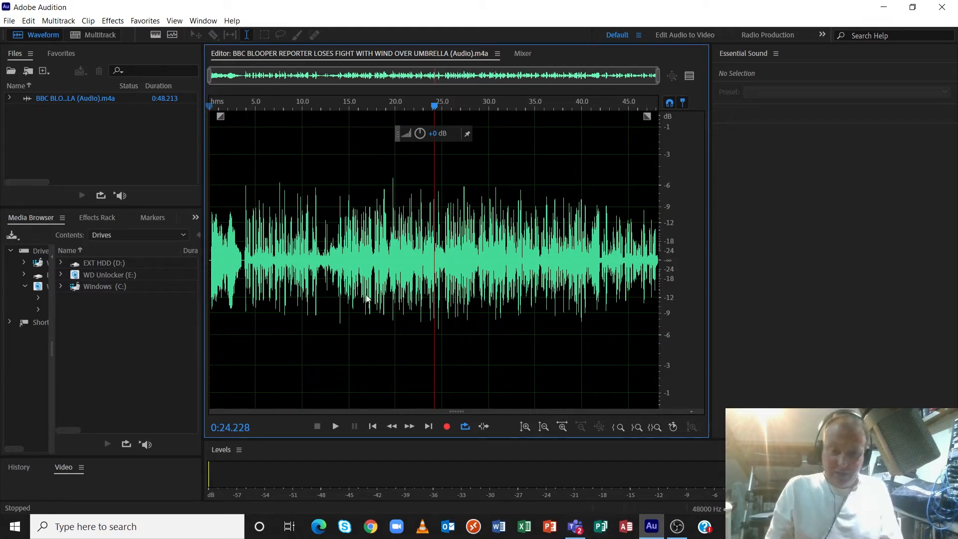
# Step: Play part of the reporter audio clip to listen to its wind noise
pyautogui.moveTo(434, 110); pyautogui.dragTo(122, 114)
pyautogui.press('space')
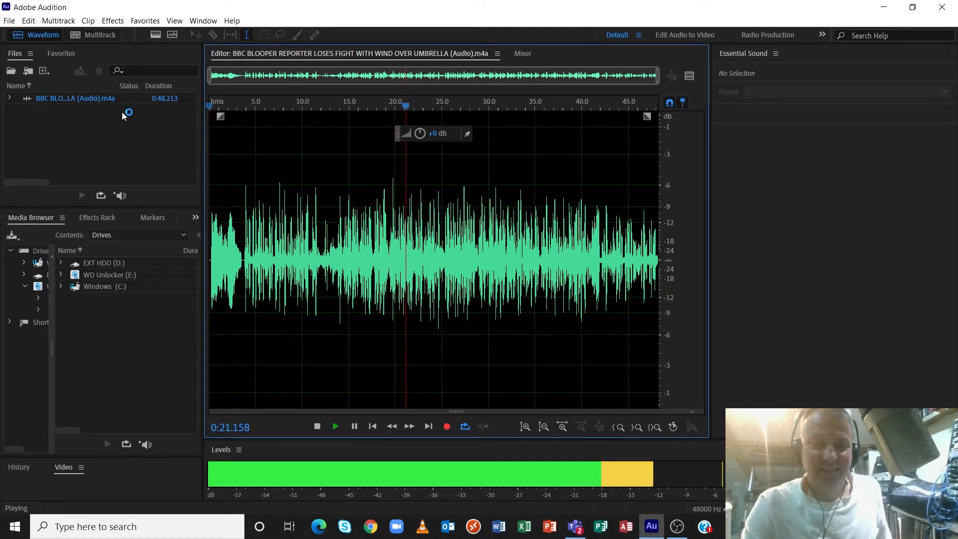
pyautogui.press('space')
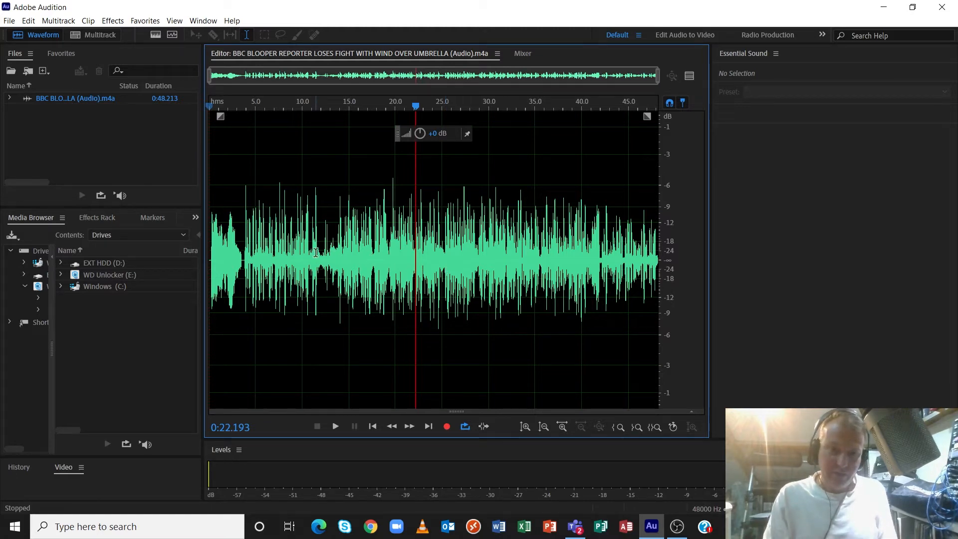
# Step: Select the quieter noise passage from about 12 to 14 seconds in the waveform and preview it
pyautogui.moveTo(322, 255); pyautogui.dragTo(340, 263)
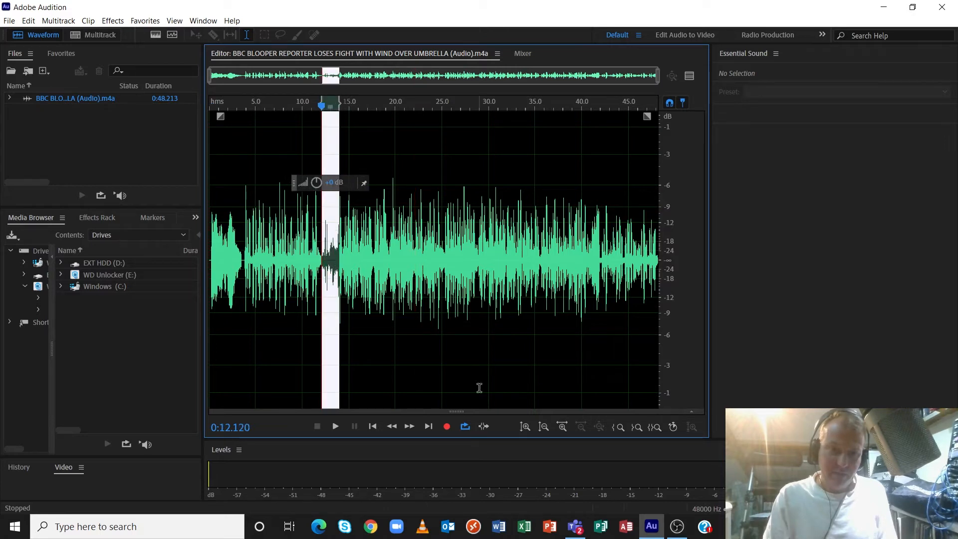
pyautogui.click(334, 427)
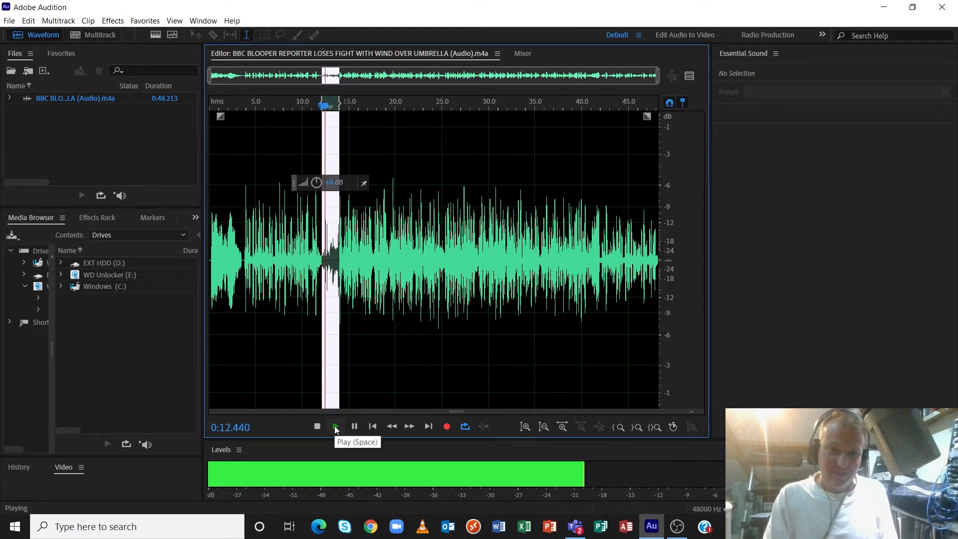
pyautogui.click(334, 426)
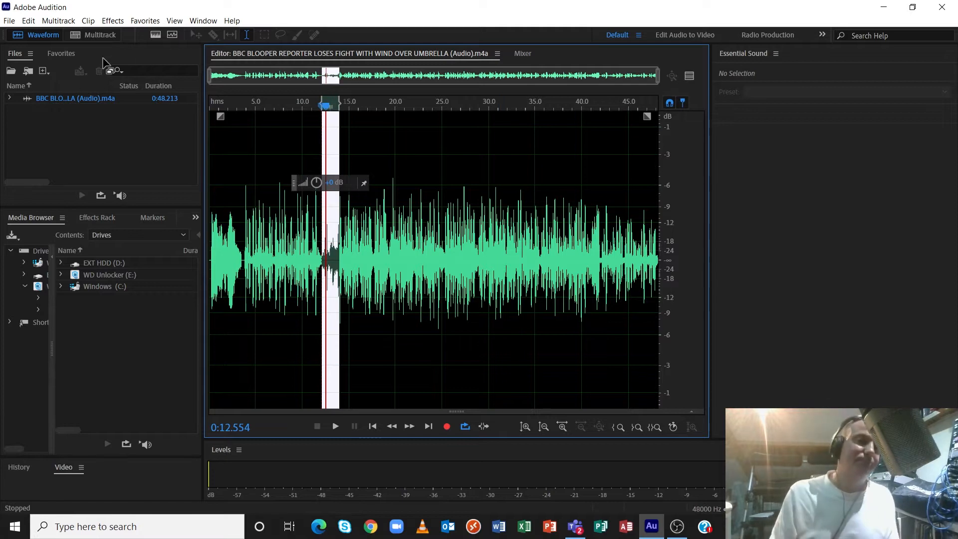
# Step: Open the Parametric Equalizer for the selected passage and load its Default preset
pyautogui.click(113, 20)
pyautogui.moveTo(87, 21)
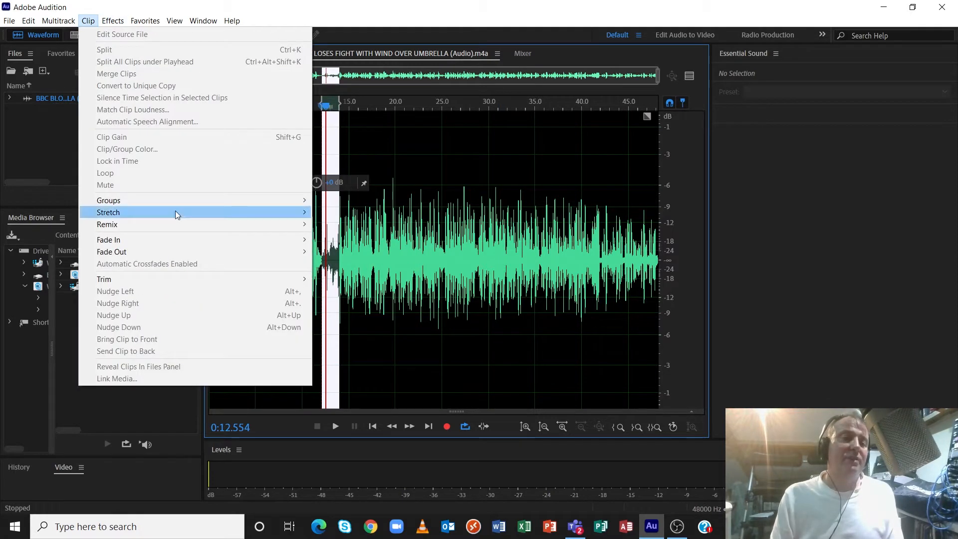
pyautogui.moveTo(188, 189)
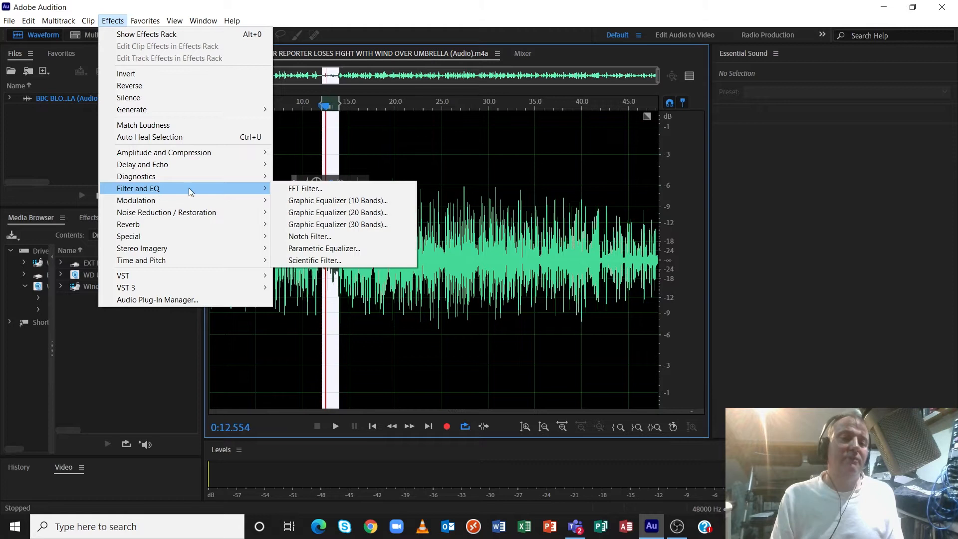
pyautogui.click(328, 248)
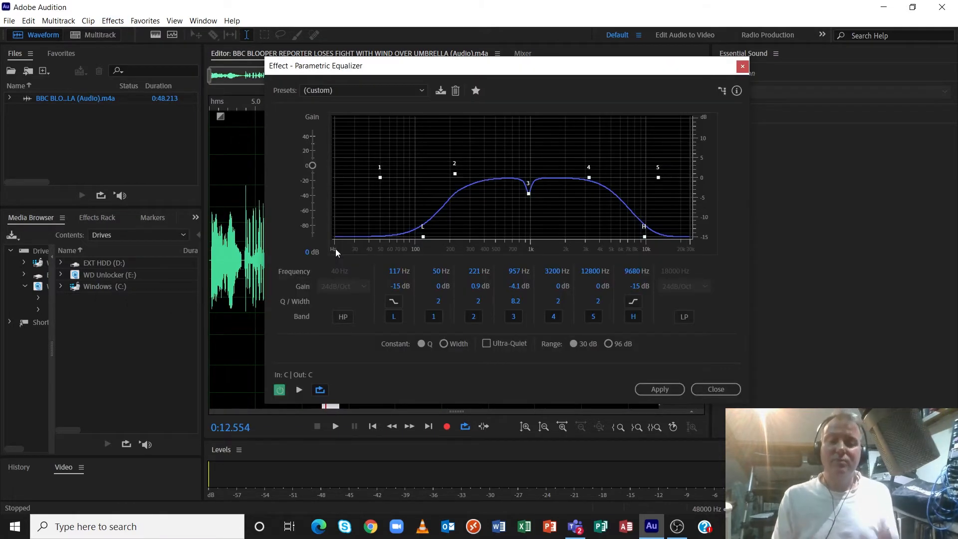
pyautogui.click(339, 90)
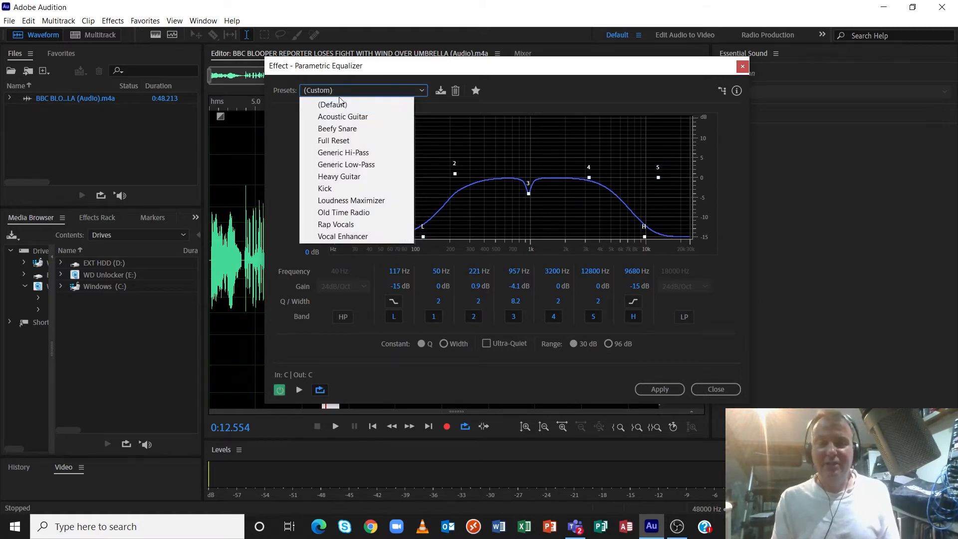
pyautogui.click(340, 105)
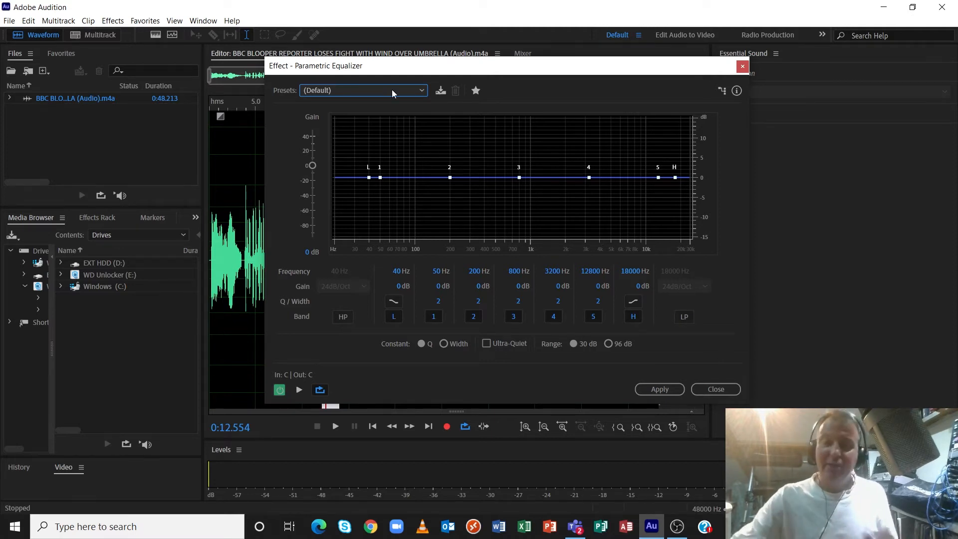
# Step: Try the under-31 Hz band of the 30-band Graphic Equalizer at -24 dB, return it to about 0 and close without applying
pyautogui.click(113, 20)
pyautogui.moveTo(184, 189)
pyautogui.click(399, 225)
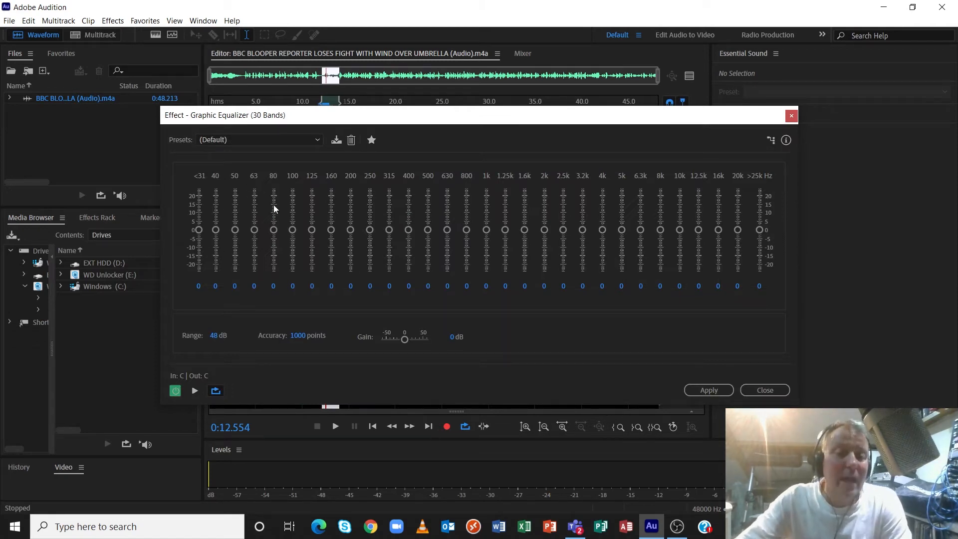
pyautogui.moveTo(205, 230); pyautogui.dragTo(205, 301)
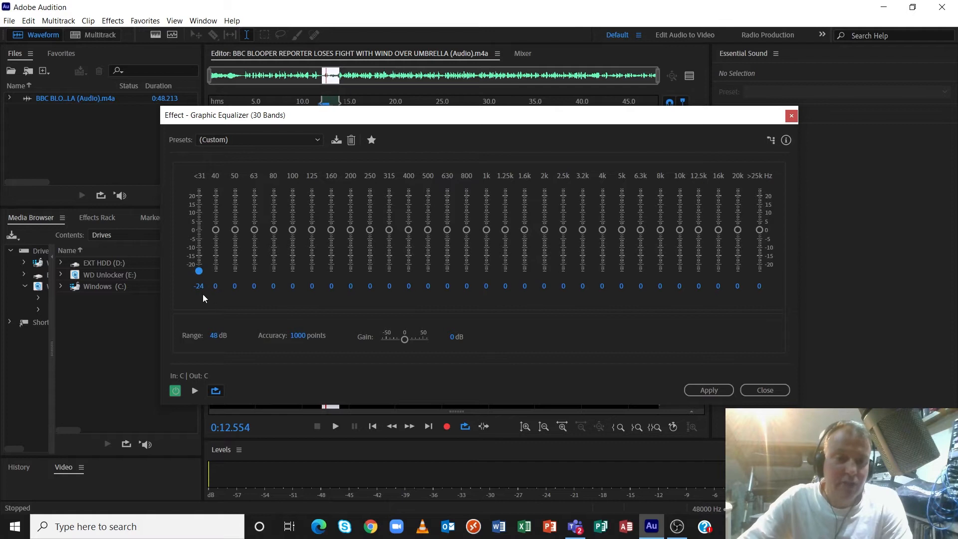
pyautogui.moveTo(202, 238); pyautogui.dragTo(202, 233)
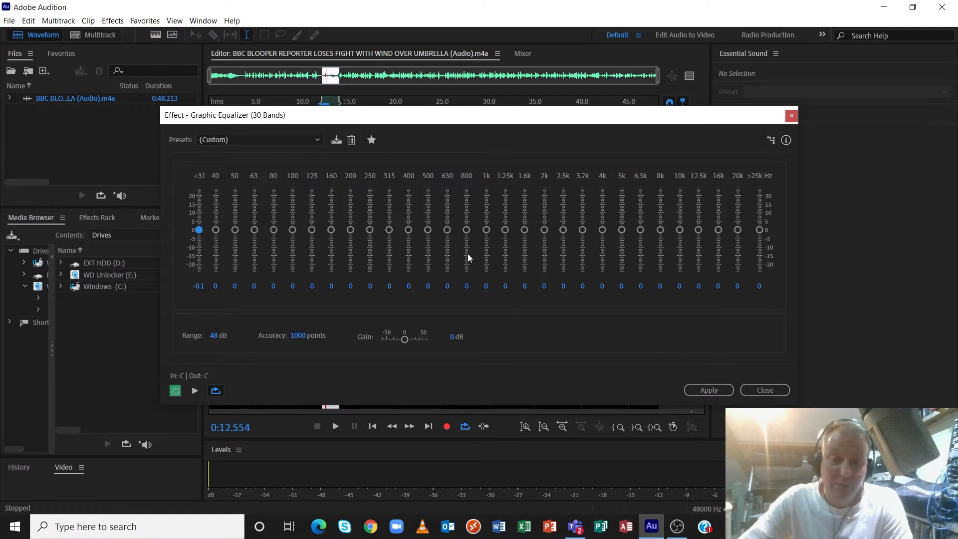
pyautogui.click(788, 390)
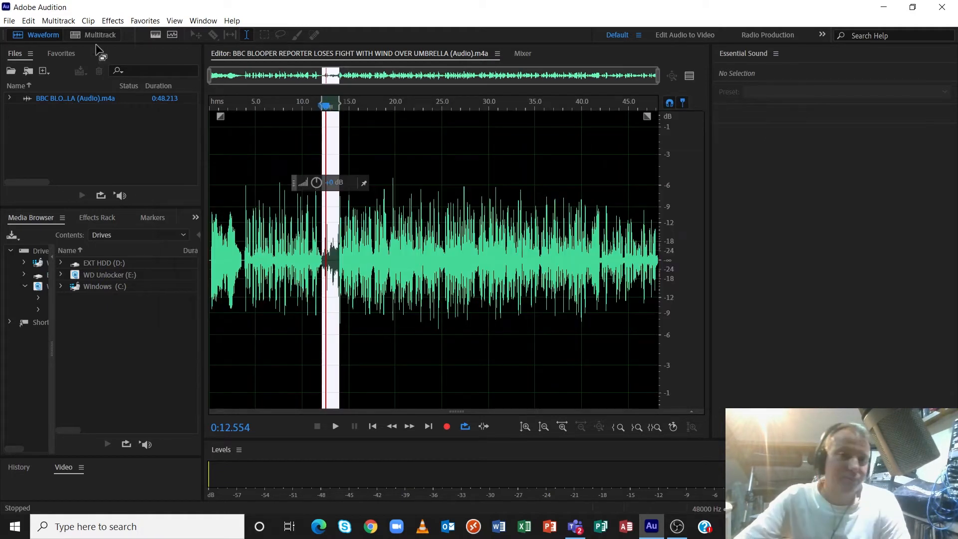
# Step: Reopen the Parametric Equalizer for the selected passage and reset it to the Default preset
pyautogui.click(113, 21)
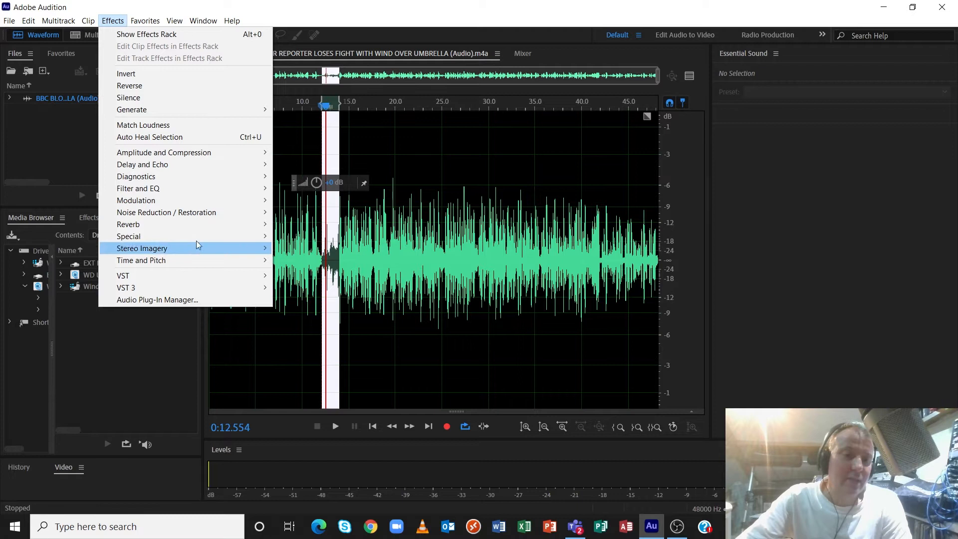
pyautogui.moveTo(220, 188)
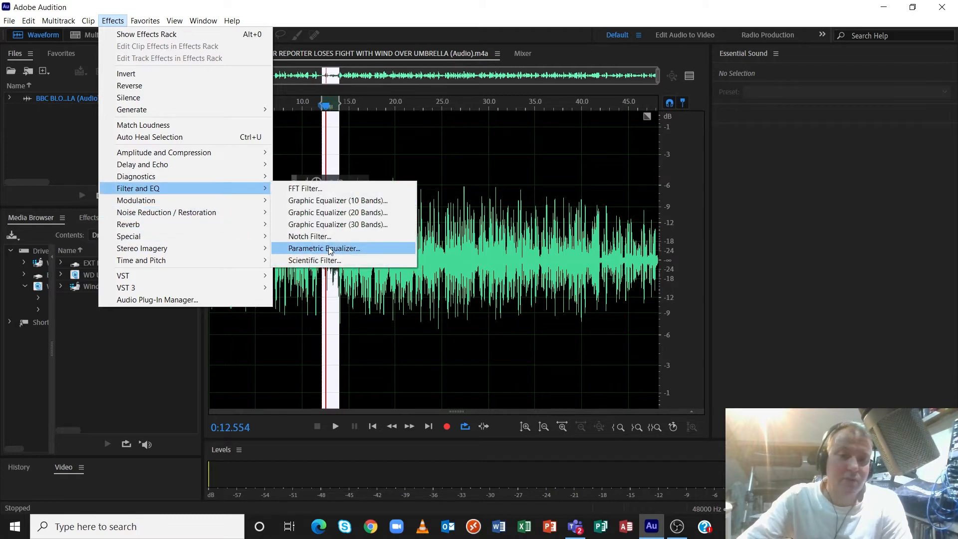
pyautogui.click(329, 249)
pyautogui.click(362, 93)
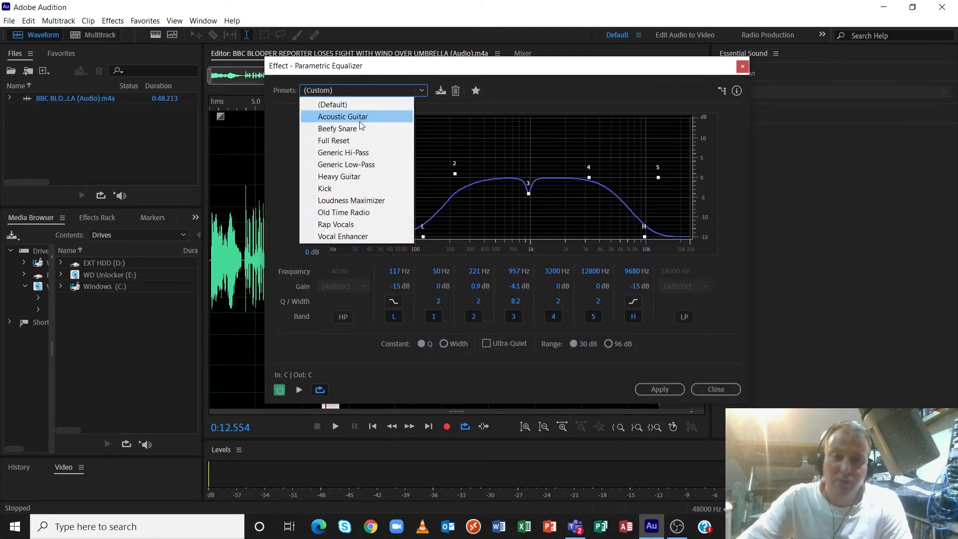
pyautogui.click(352, 102)
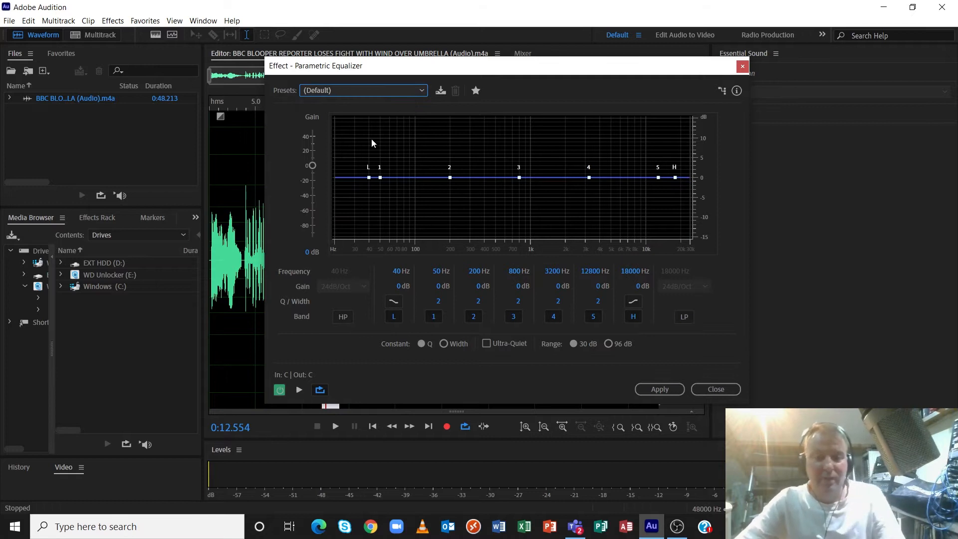
# Step: Preview the selected passage in the equalizer and examine its frequency spectrum
pyautogui.press('space')
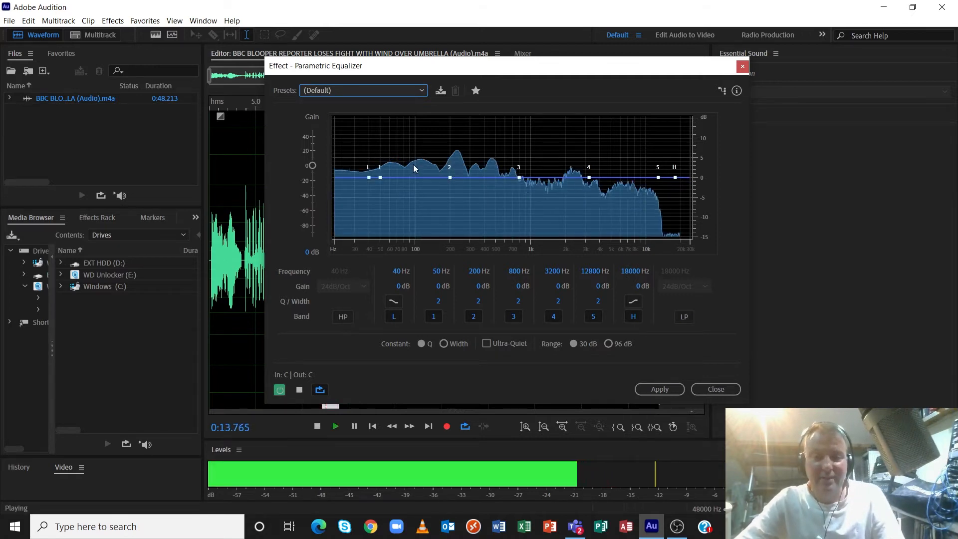
pyautogui.press('space')
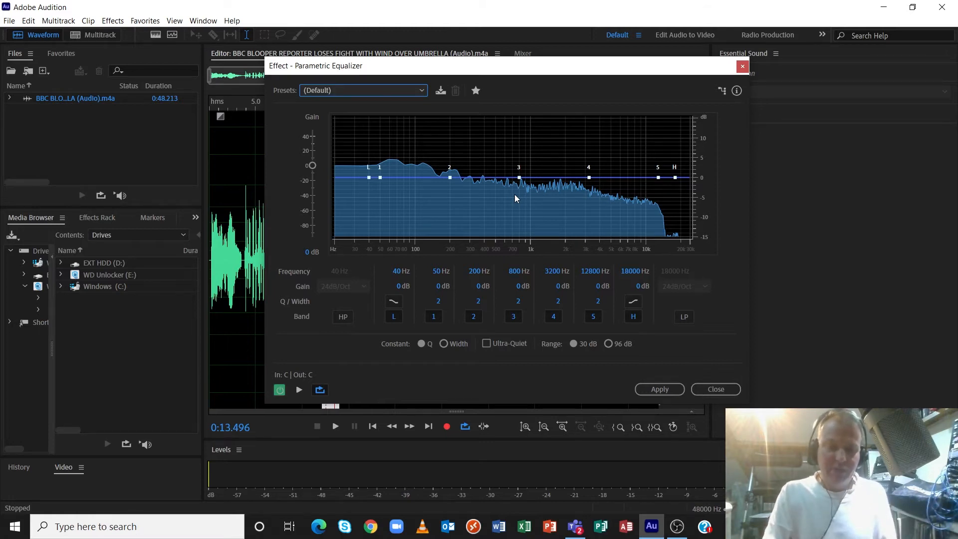
pyautogui.press('space')
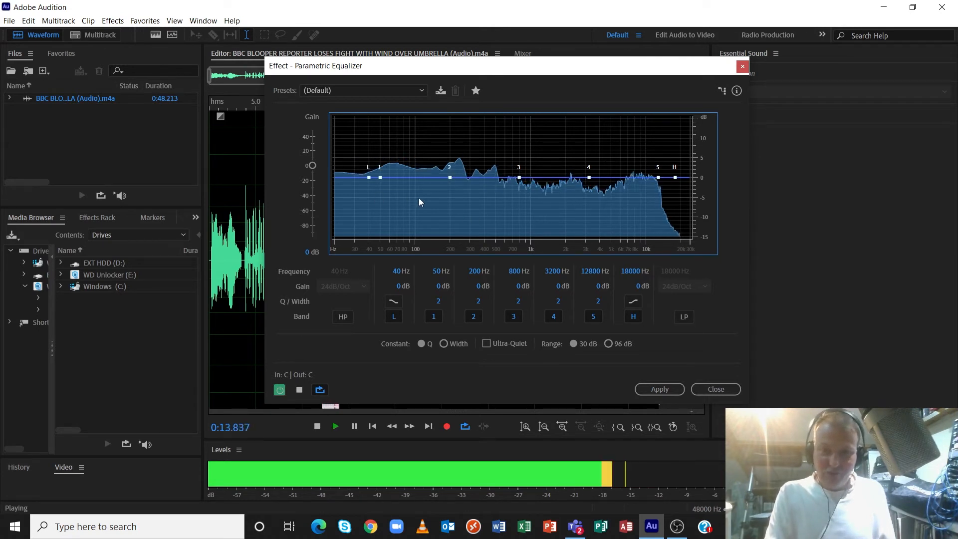
pyautogui.press('space')
# Step: Narrow the waveform selection to a brief noise-only stretch around 13 seconds and examine its looped spectrum in the equalizer
pyautogui.moveTo(485, 66); pyautogui.dragTo(615, 340)
pyautogui.moveTo(320, 244); pyautogui.dragTo(328, 243)
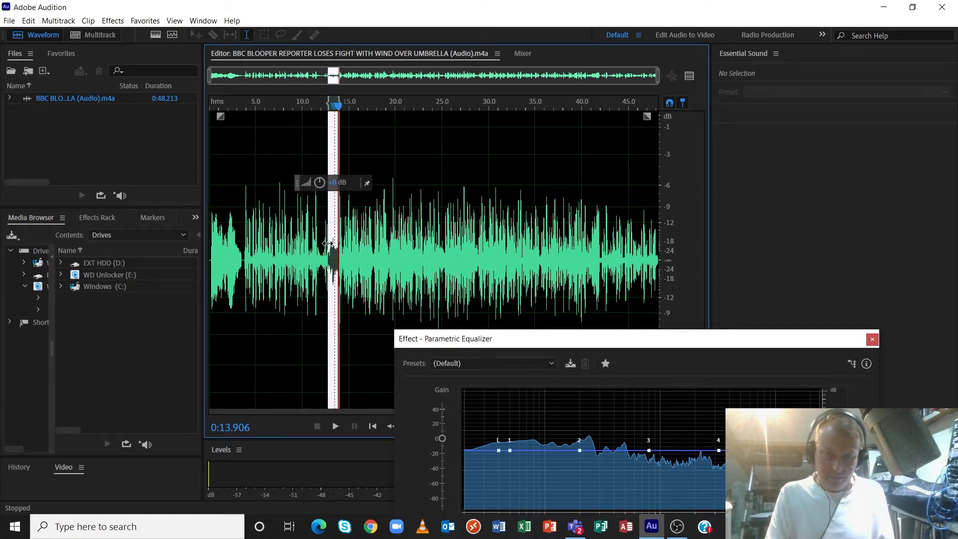
pyautogui.moveTo(543, 343); pyautogui.dragTo(388, 142)
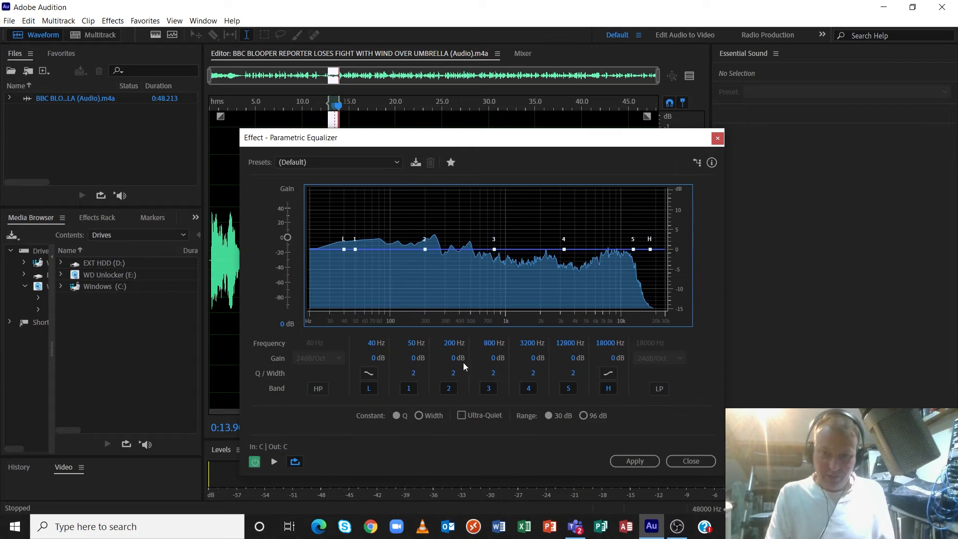
pyautogui.press('space')
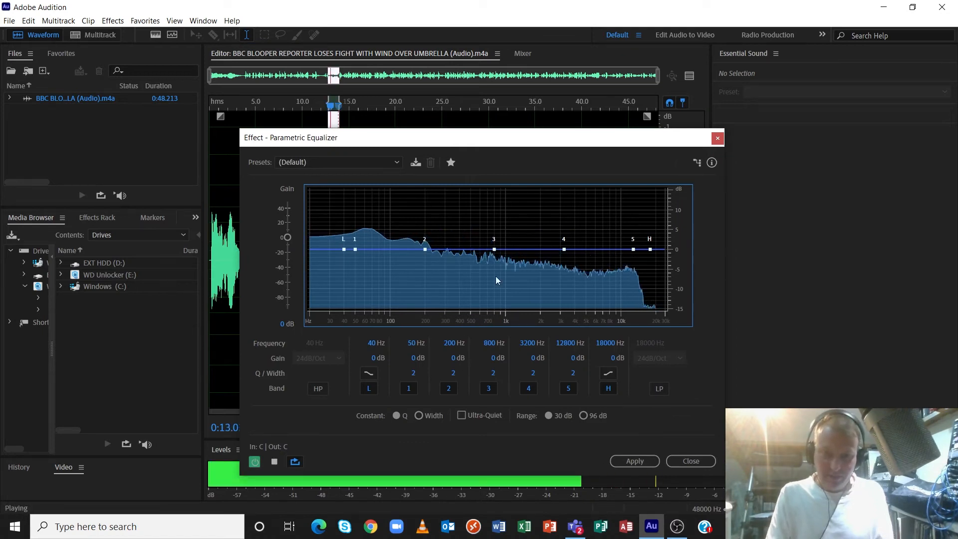
pyautogui.moveTo(451, 138); pyautogui.dragTo(641, 179)
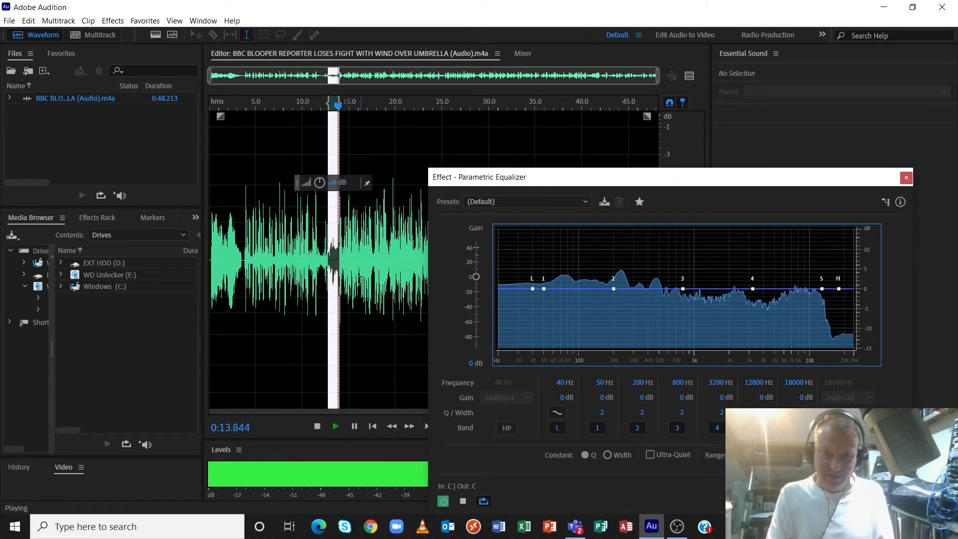
pyautogui.moveTo(327, 229); pyautogui.dragTo(332, 218)
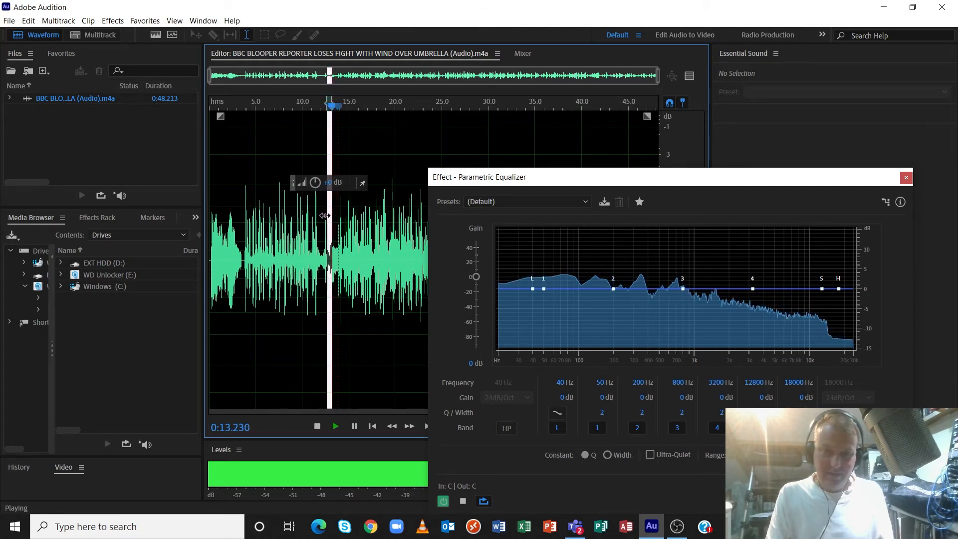
pyautogui.moveTo(326, 216); pyautogui.dragTo(328, 216)
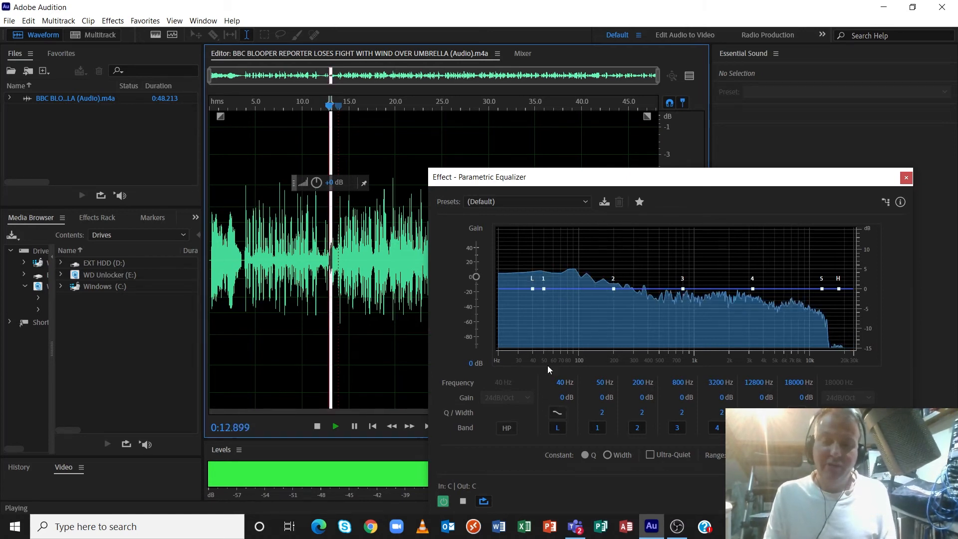
pyautogui.press('space')
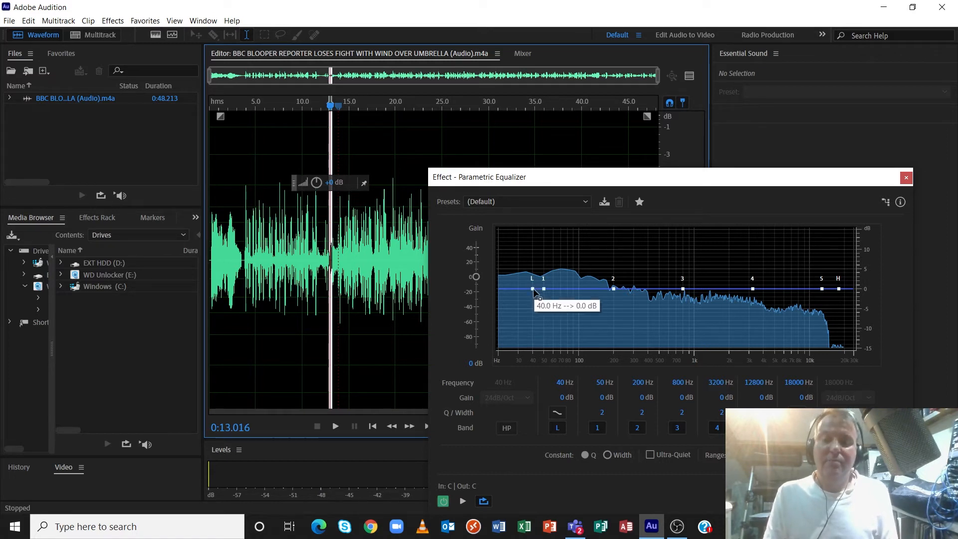
# Step: Cut the low shelf band to -15 dB at about 111 Hz and give it the steeper slope
pyautogui.moveTo(533, 290); pyautogui.dragTo(530, 344)
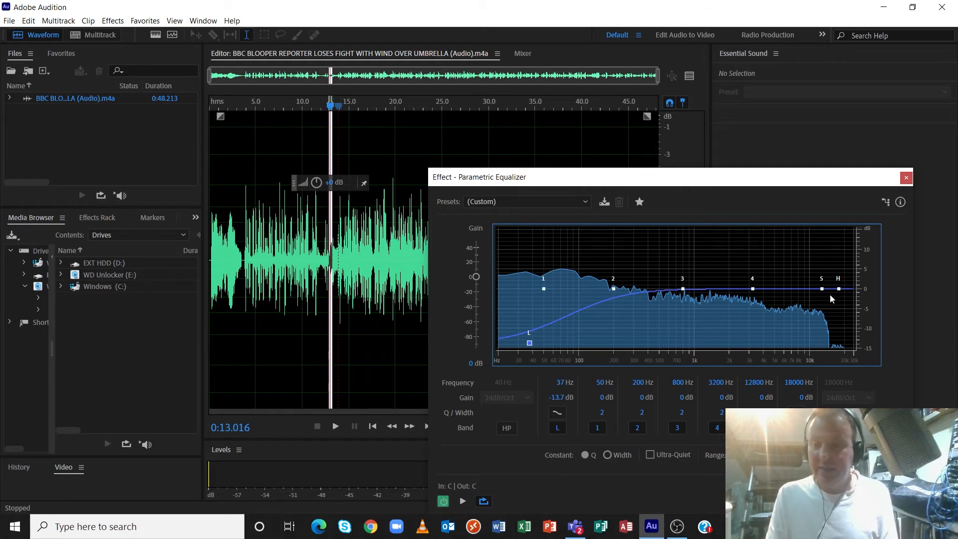
pyautogui.click(557, 414)
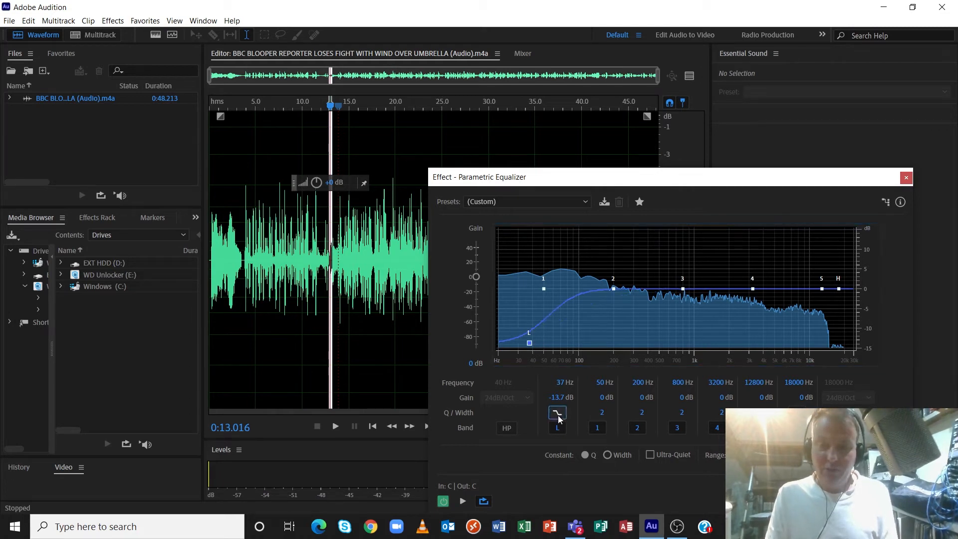
pyautogui.click(558, 414)
pyautogui.click(557, 414)
pyautogui.moveTo(529, 343); pyautogui.dragTo(587, 359)
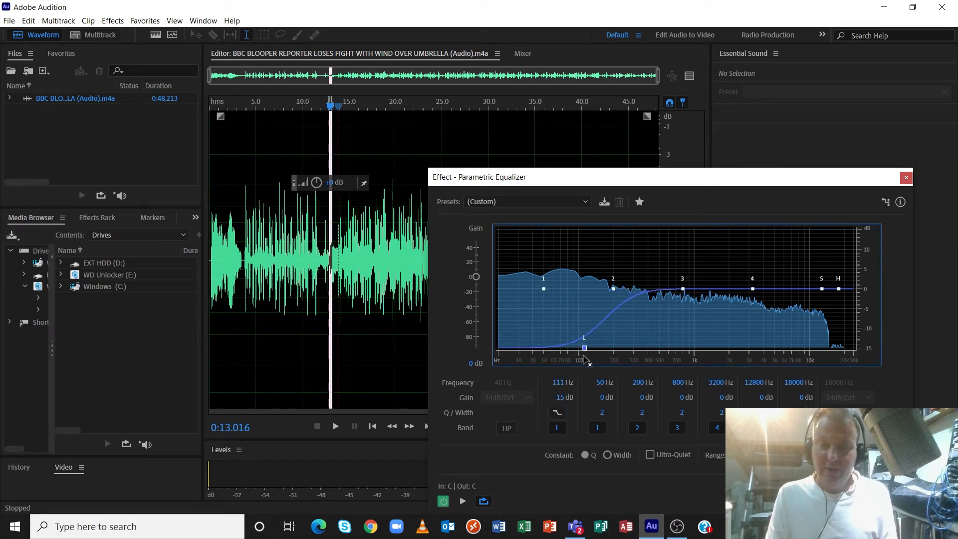
# Step: Preview the low cut from about 17 seconds onward and lower the low shelf frequency to about 101 Hz
pyautogui.press('space')
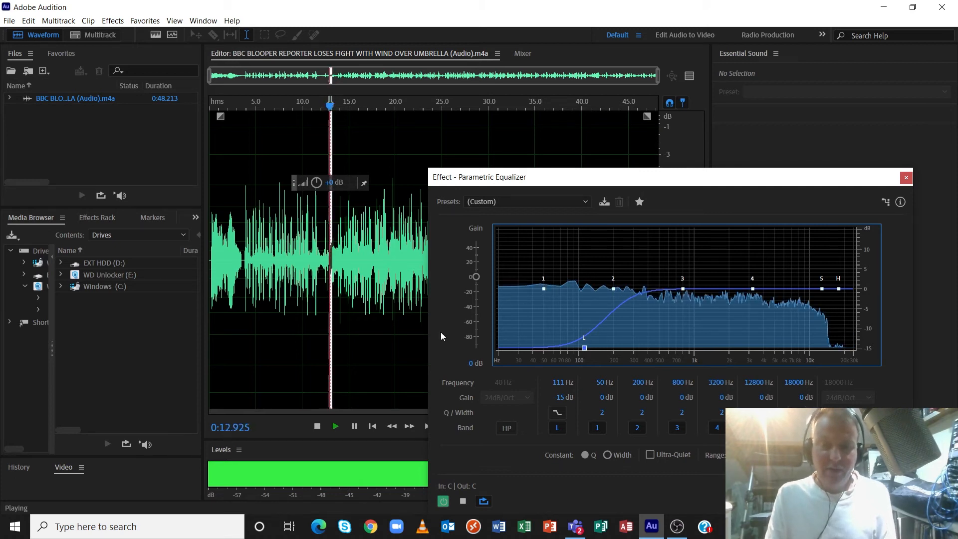
pyautogui.click(378, 373)
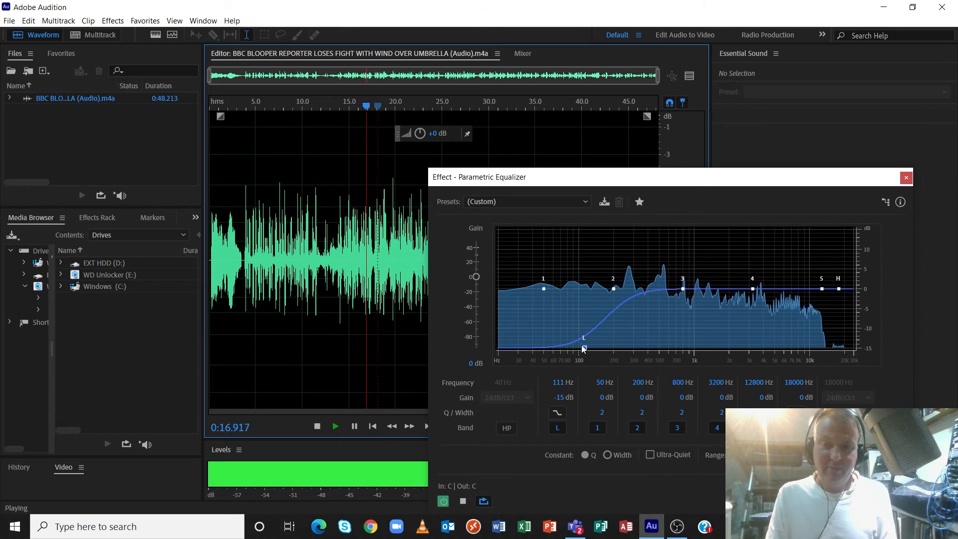
pyautogui.moveTo(584, 348)
pyautogui.mouseDown()
pyautogui.moveTo(573, 355)
pyautogui.moveTo(580, 360)
pyautogui.mouseUp()
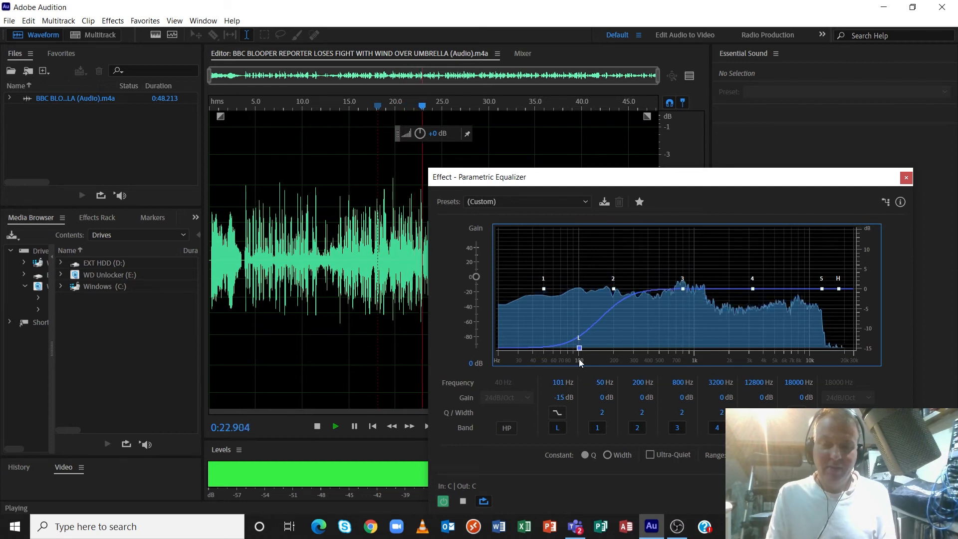
pyautogui.press('space')
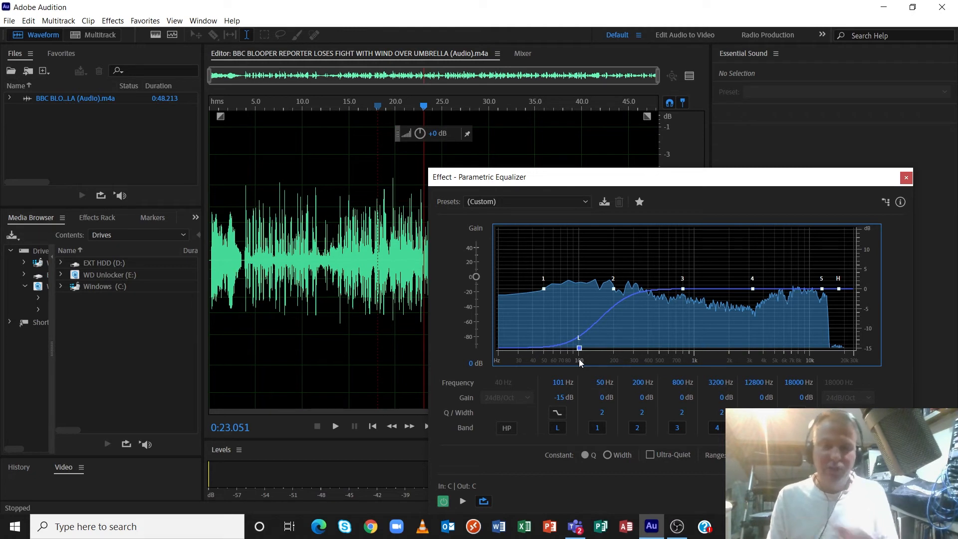
# Step: Apply the parametric equalizer's low cut to the recording, and normalize the whole file to -6 dB
pyautogui.press('Return')
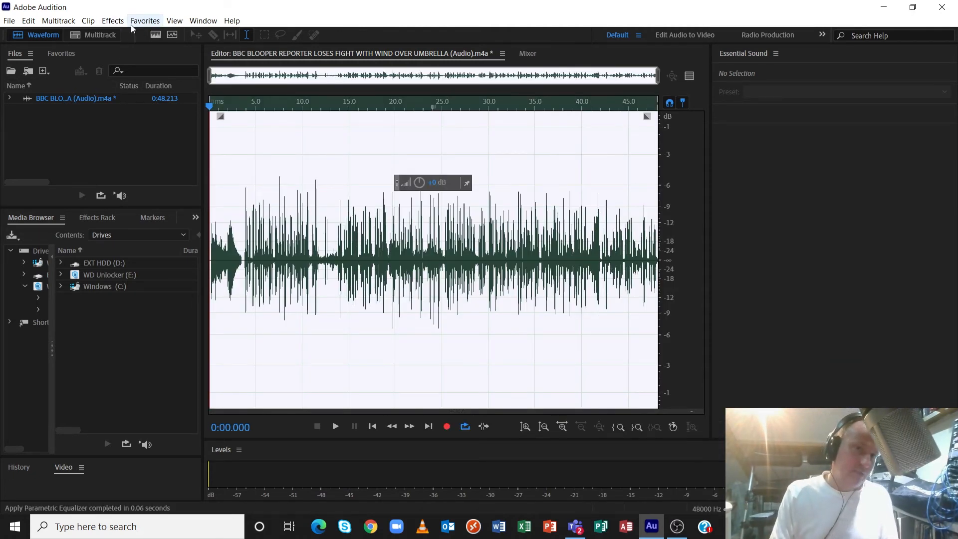
pyautogui.click(113, 20)
pyautogui.moveTo(175, 154)
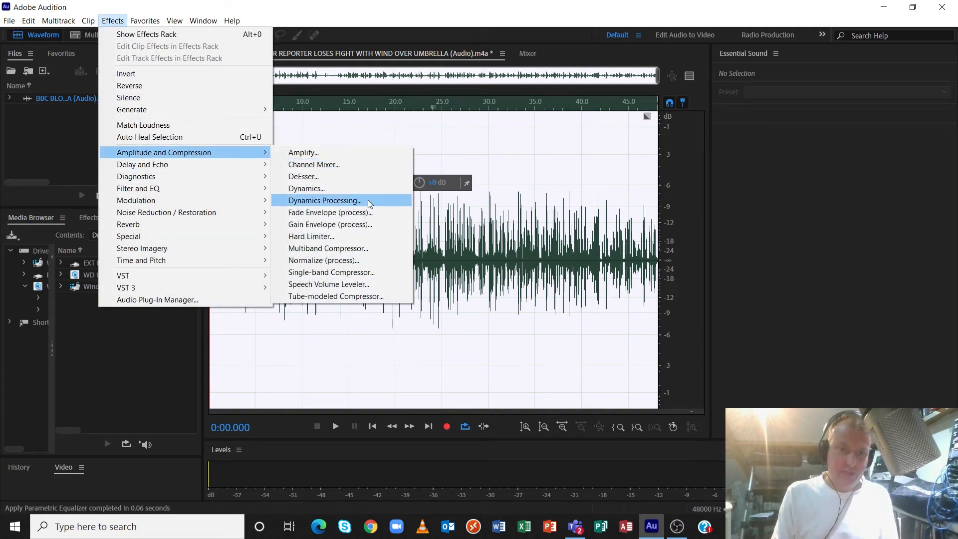
pyautogui.click(355, 263)
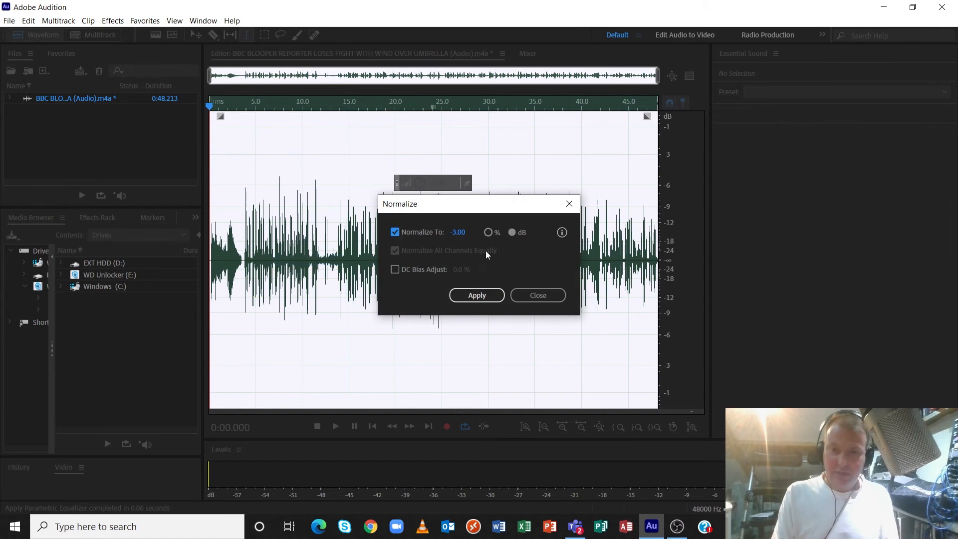
pyautogui.click(462, 232)
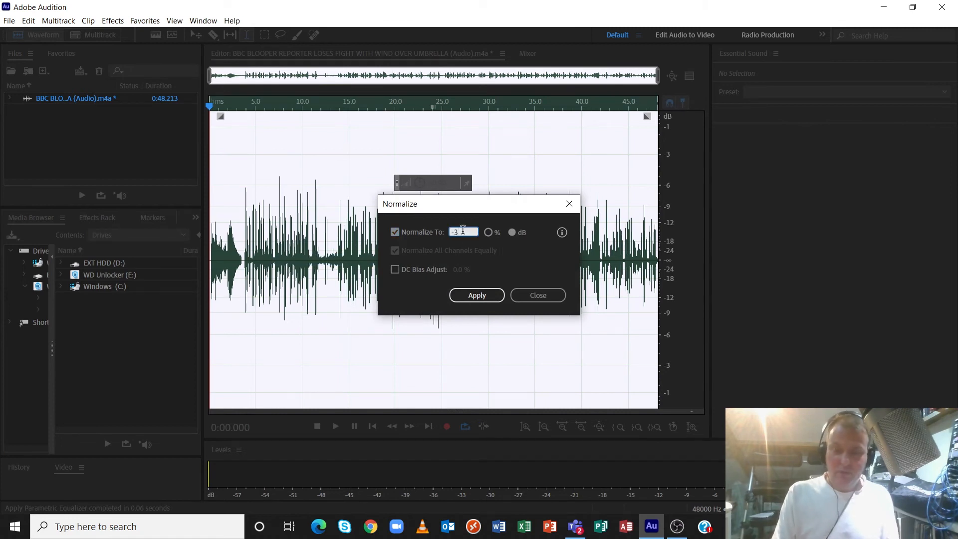
pyautogui.write('6')
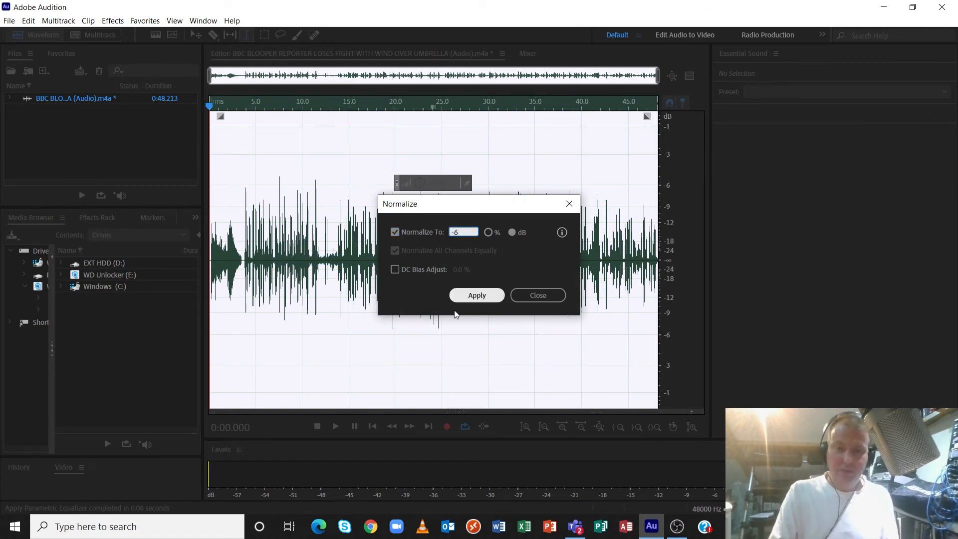
pyautogui.click(476, 295)
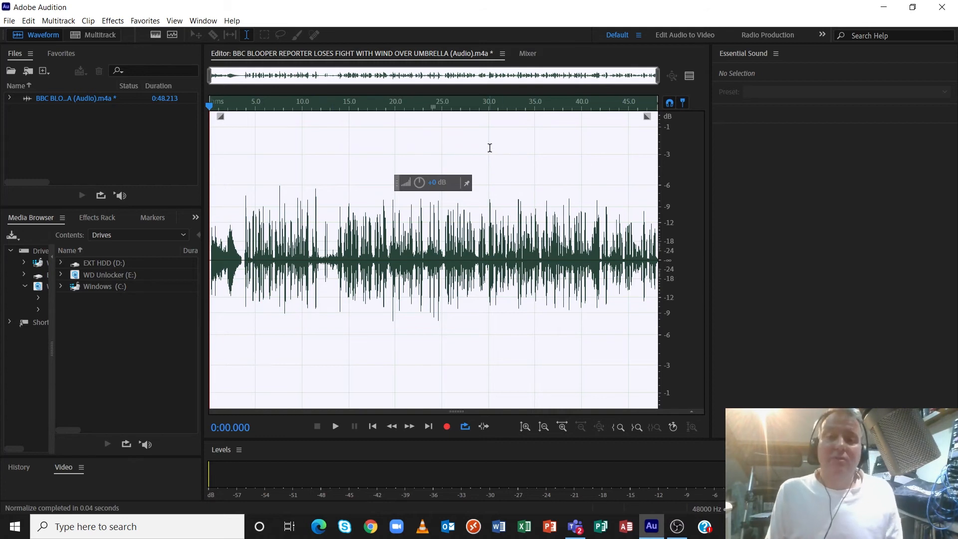
# Step: Open the 30-band Graphic Equalizer and cut the <31, 40 and 50 Hz bands to -24 dB and 63 Hz to -22.7 dB
pyautogui.click(113, 21)
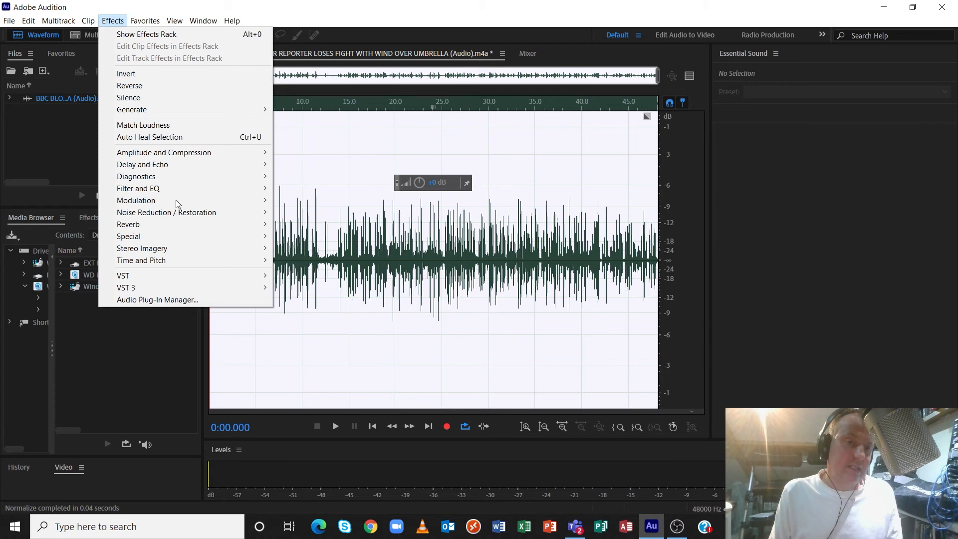
pyautogui.moveTo(179, 187)
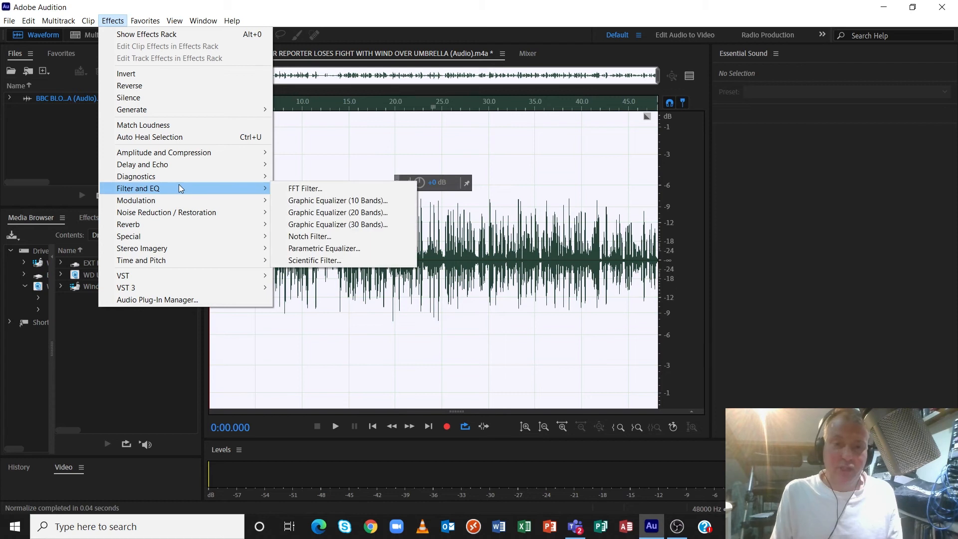
pyautogui.click(331, 224)
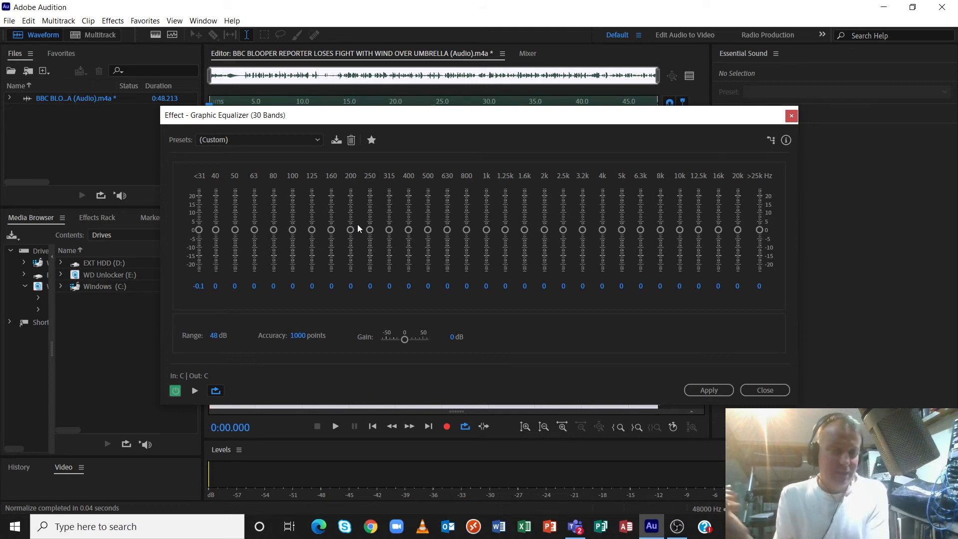
pyautogui.moveTo(197, 228); pyautogui.dragTo(199, 284)
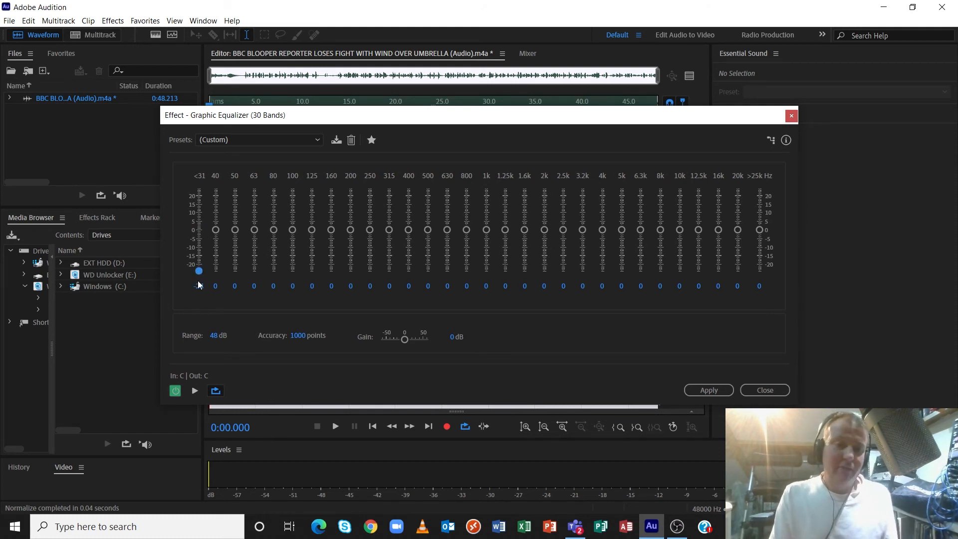
pyautogui.moveTo(216, 230); pyautogui.dragTo(215, 284)
pyautogui.moveTo(234, 229); pyautogui.dragTo(237, 309)
pyautogui.moveTo(254, 230); pyautogui.dragTo(258, 271)
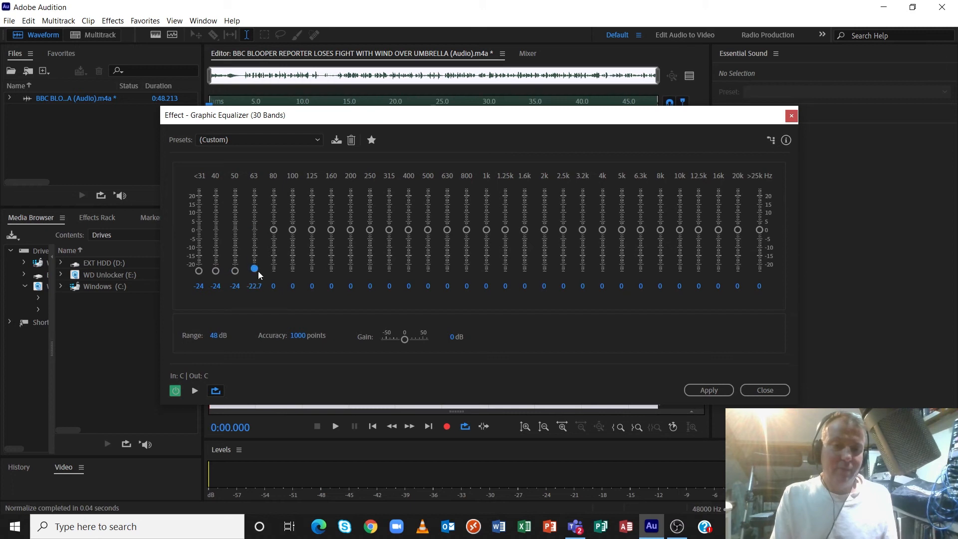
# Step: Preview the recording while cutting the 80, 100, 125, 160 and 200 Hz bands to -24 dB
pyautogui.click(194, 390)
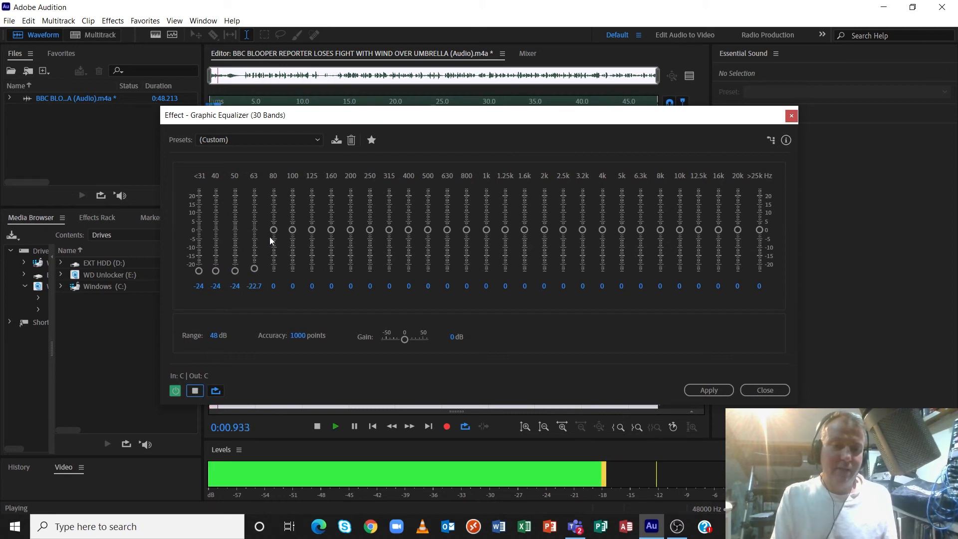
pyautogui.moveTo(274, 236); pyautogui.dragTo(275, 279)
pyautogui.moveTo(292, 228); pyautogui.dragTo(294, 279)
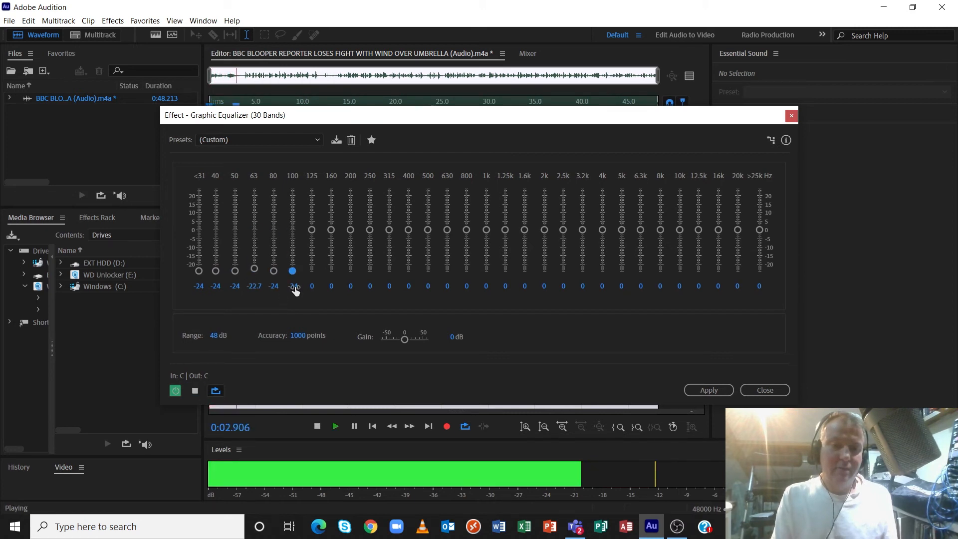
pyautogui.moveTo(311, 230); pyautogui.dragTo(312, 279)
pyautogui.moveTo(331, 230); pyautogui.dragTo(332, 282)
pyautogui.moveTo(349, 231); pyautogui.dragTo(352, 291)
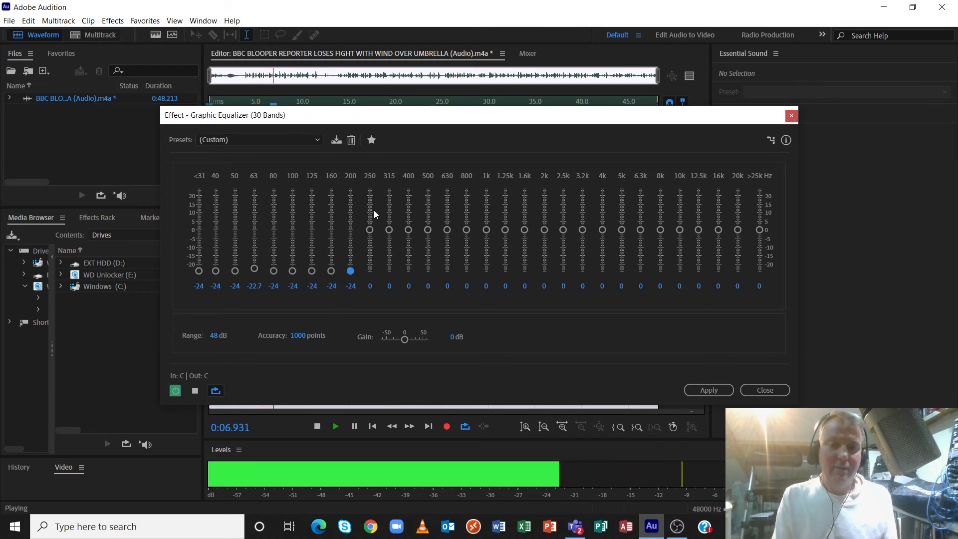
# Step: Cut the 250 and 315 Hz bands to -24 dB, 400 Hz to -23.3 dB and 500 Hz to -16 dB
pyautogui.moveTo(370, 230); pyautogui.dragTo(367, 290)
pyautogui.moveTo(389, 230); pyautogui.dragTo(395, 293)
pyautogui.moveTo(409, 229); pyautogui.dragTo(408, 270)
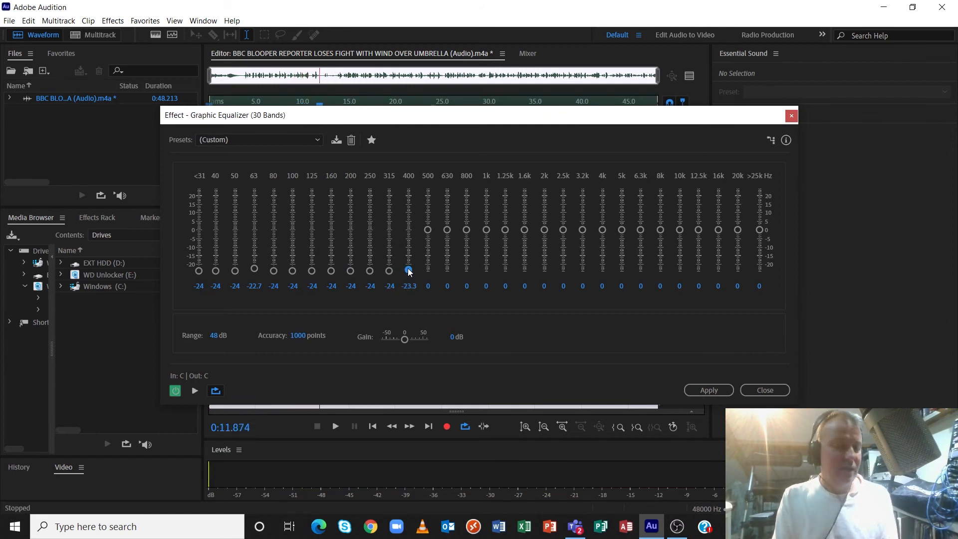
pyautogui.moveTo(428, 230); pyautogui.dragTo(427, 257)
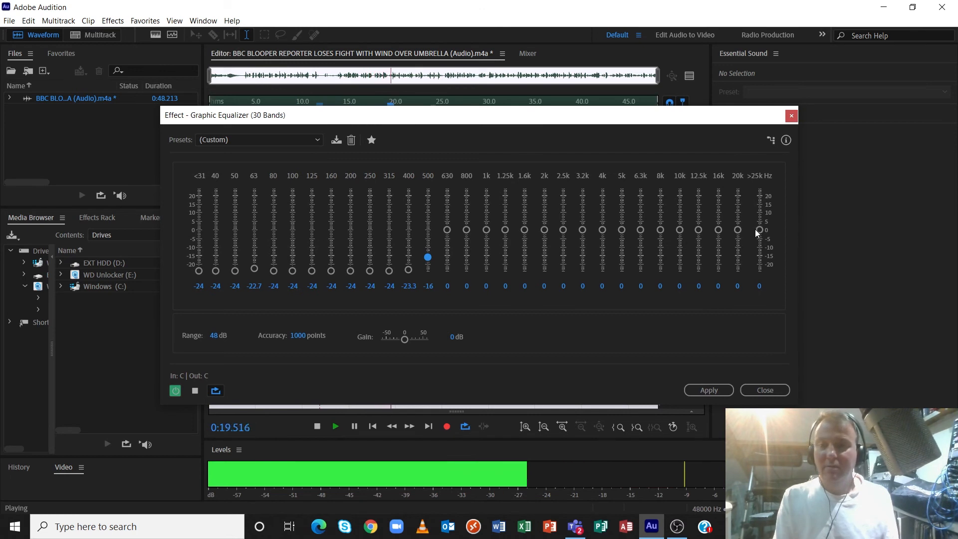
# Step: Reduce the high bands: >25 kHz to -24 dB, 20 kHz to -10.5 dB and 16 kHz to -7 dB
pyautogui.moveTo(759, 230); pyautogui.dragTo(765, 277)
pyautogui.moveTo(739, 230); pyautogui.dragTo(736, 247)
pyautogui.press('space')
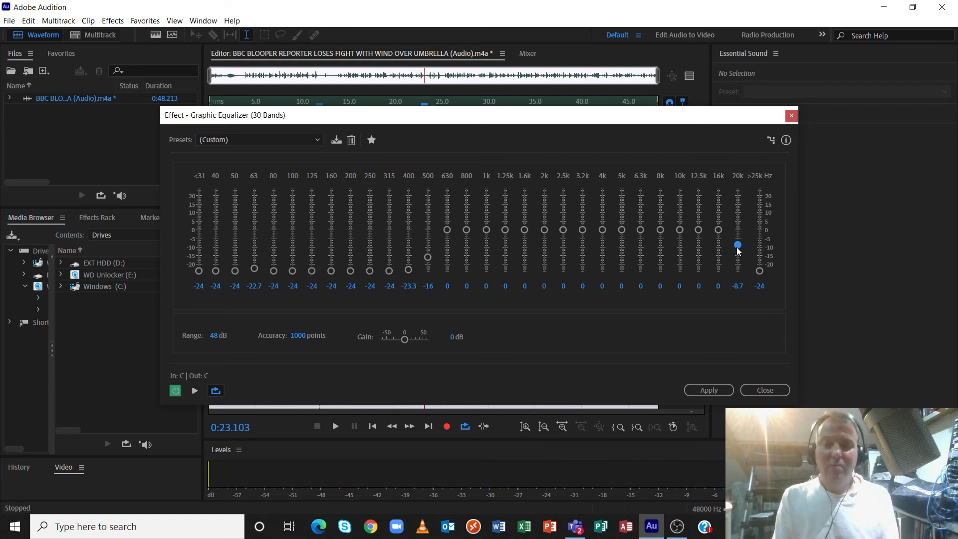
pyautogui.moveTo(717, 229); pyautogui.dragTo(737, 249)
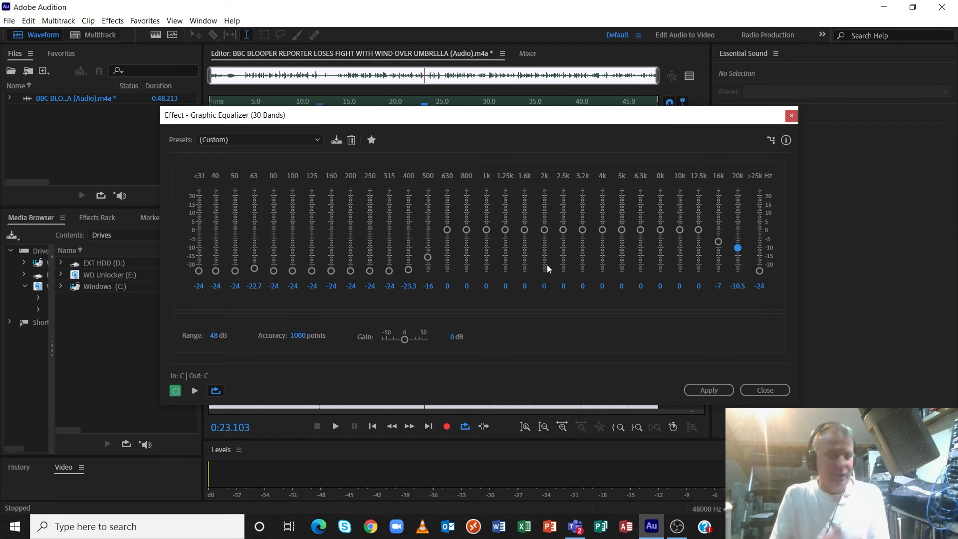
# Step: Boost the 1 kHz band to 8.1 dB while previewing the speech
pyautogui.click(486, 229)
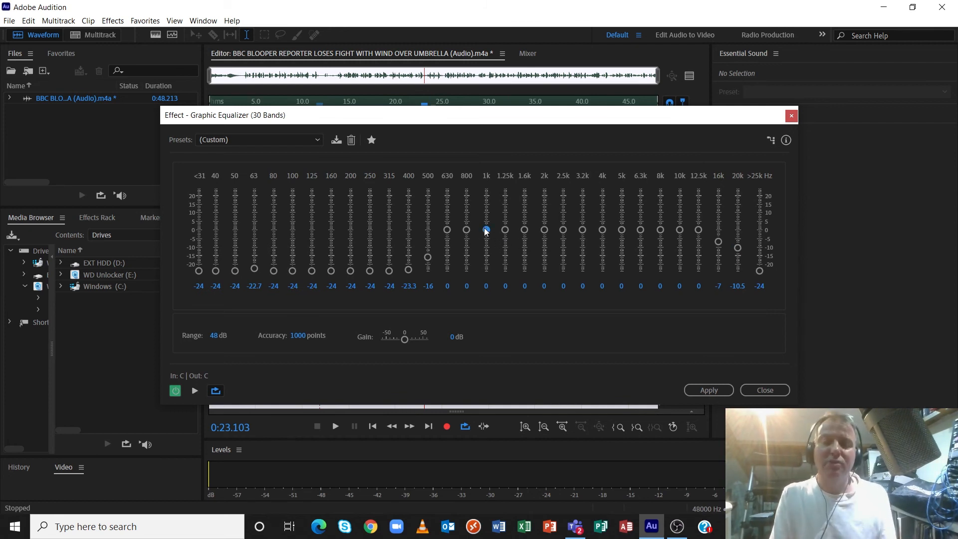
pyautogui.press('space')
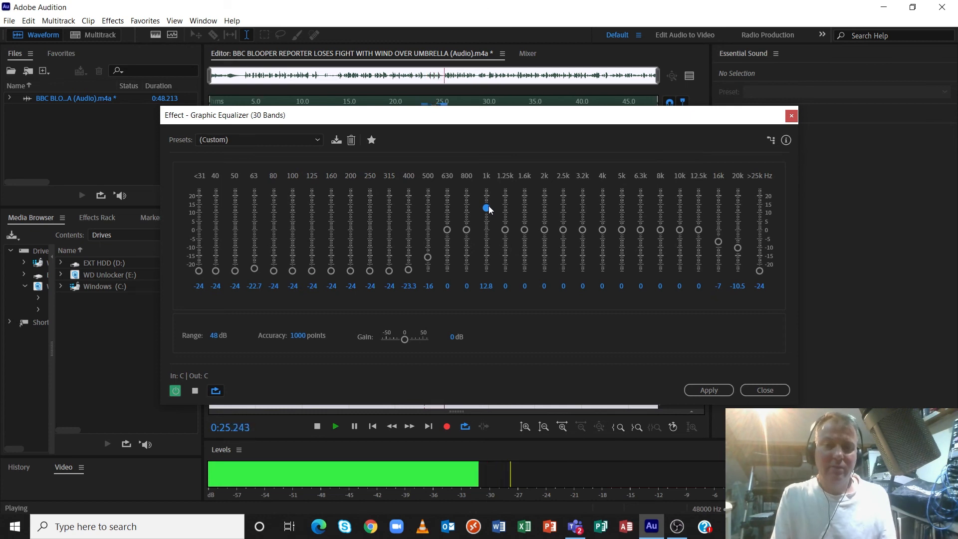
pyautogui.moveTo(486, 208)
pyautogui.mouseDown()
pyautogui.moveTo(492, 318)
pyautogui.moveTo(483, 203)
pyautogui.moveTo(484, 216)
pyautogui.mouseUp()
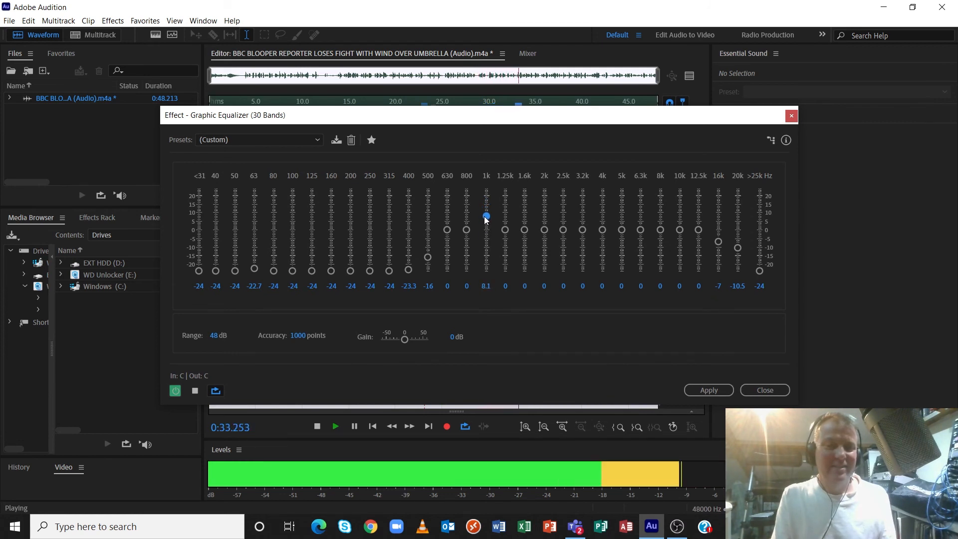
pyautogui.press('space')
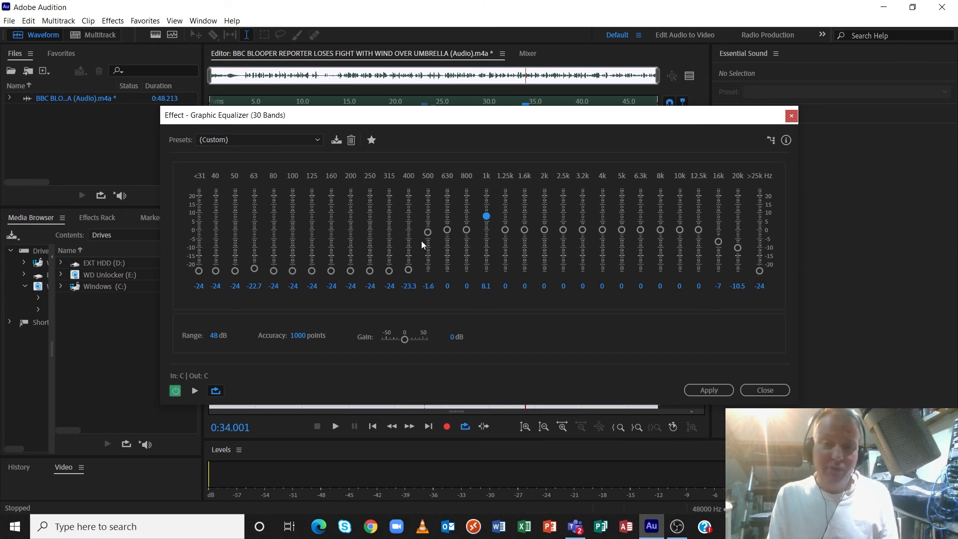
# Step: Cut the 500 and 630 Hz bands to -24 dB and 800 Hz to -13.7 dB, and preview the sound
pyautogui.moveTo(430, 232); pyautogui.dragTo(466, 254)
pyautogui.press('space')
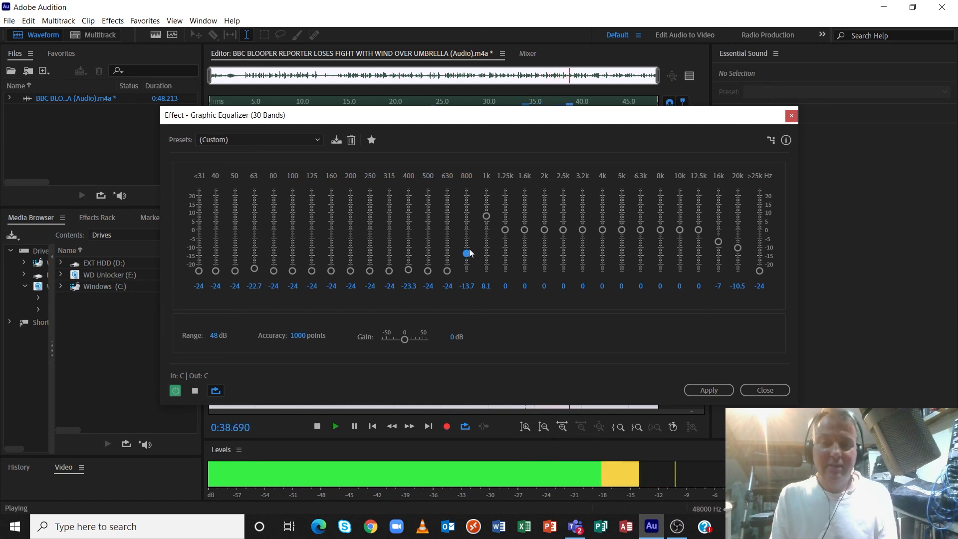
pyautogui.press('space')
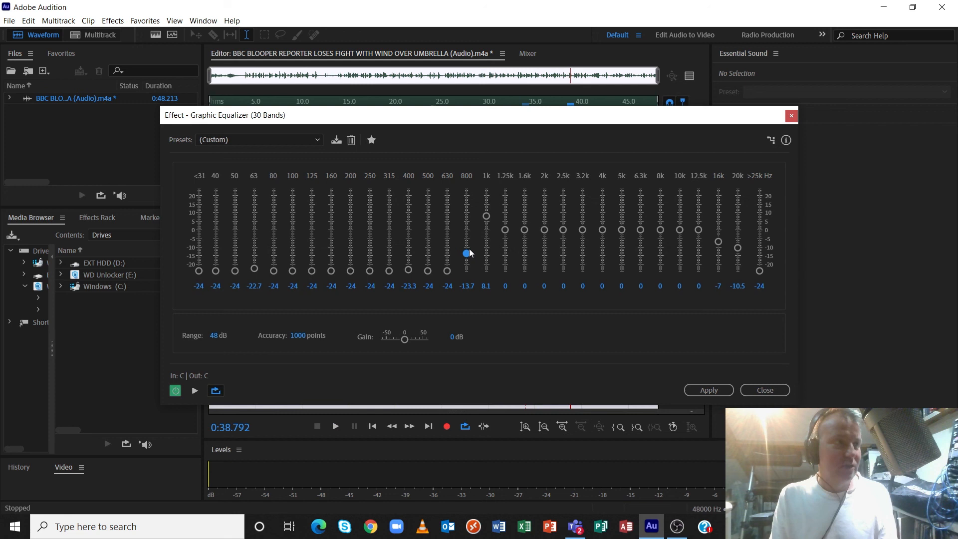
# Step: Raise the 800 Hz band to -0.3 dB and 630 Hz to -6 dB during preview, and apply the graphic equalizer
pyautogui.moveTo(467, 254); pyautogui.dragTo(466, 235)
pyautogui.moveTo(446, 272); pyautogui.dragTo(448, 256)
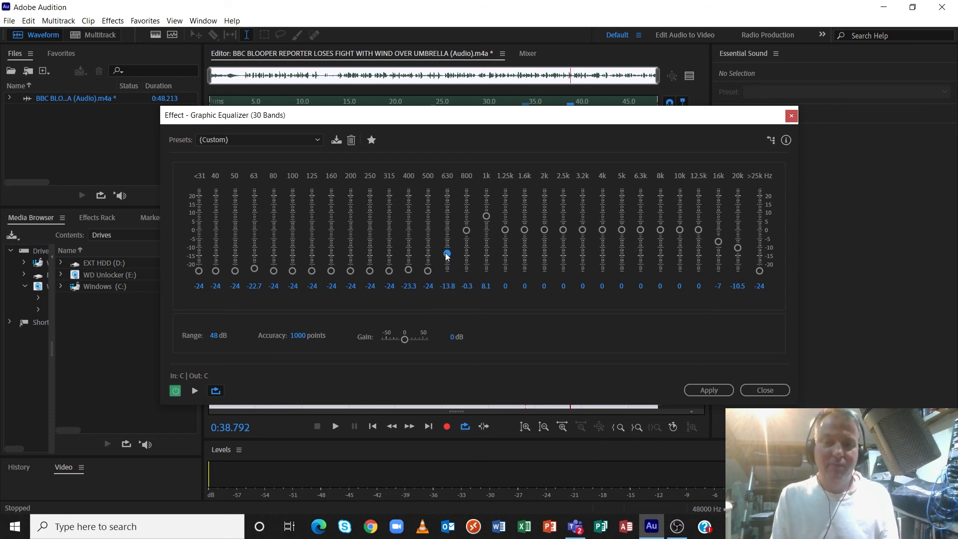
pyautogui.press('space')
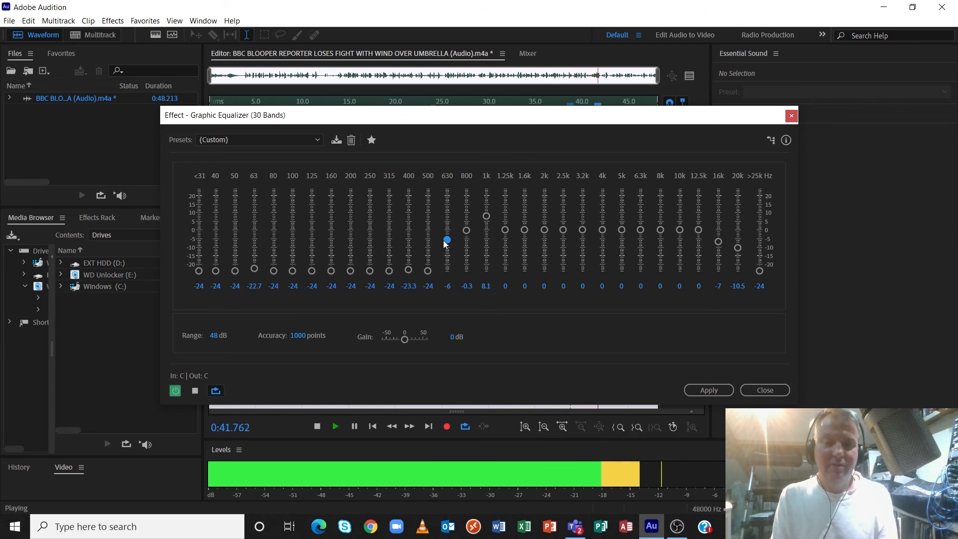
pyautogui.press('space')
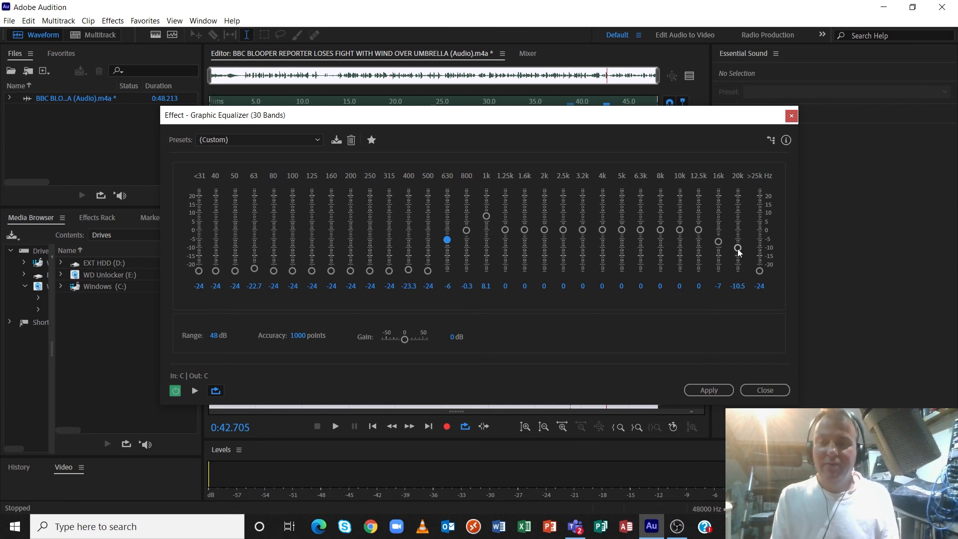
pyautogui.click(709, 390)
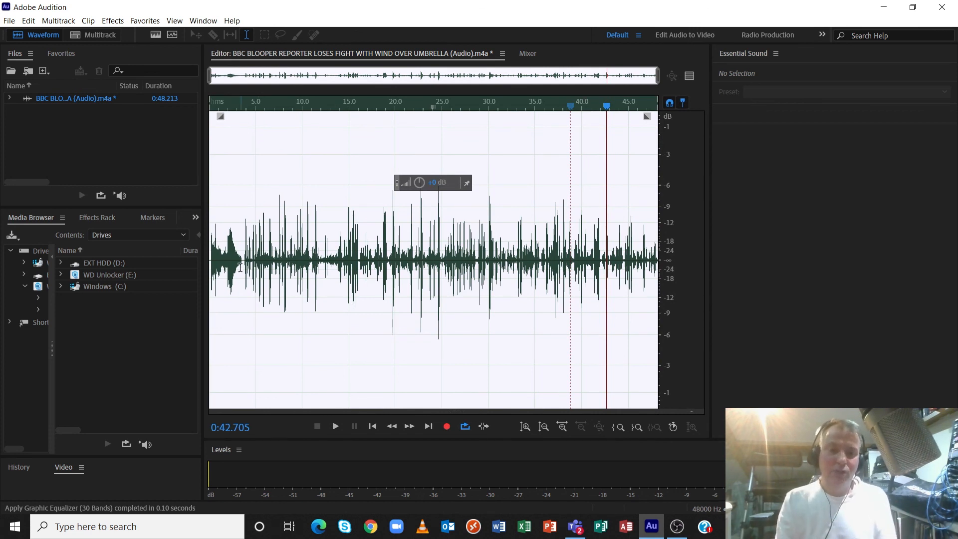
# Step: Delete the opening 3.5 seconds or so of the recording before the speech, and play the result from the start
pyautogui.moveTo(241, 259); pyautogui.dragTo(219, 265)
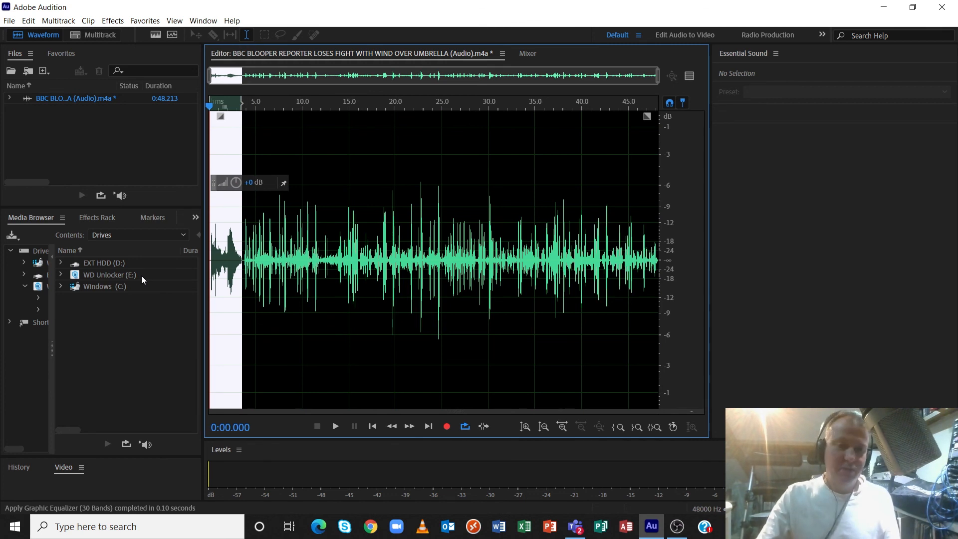
pyautogui.press('Delete')
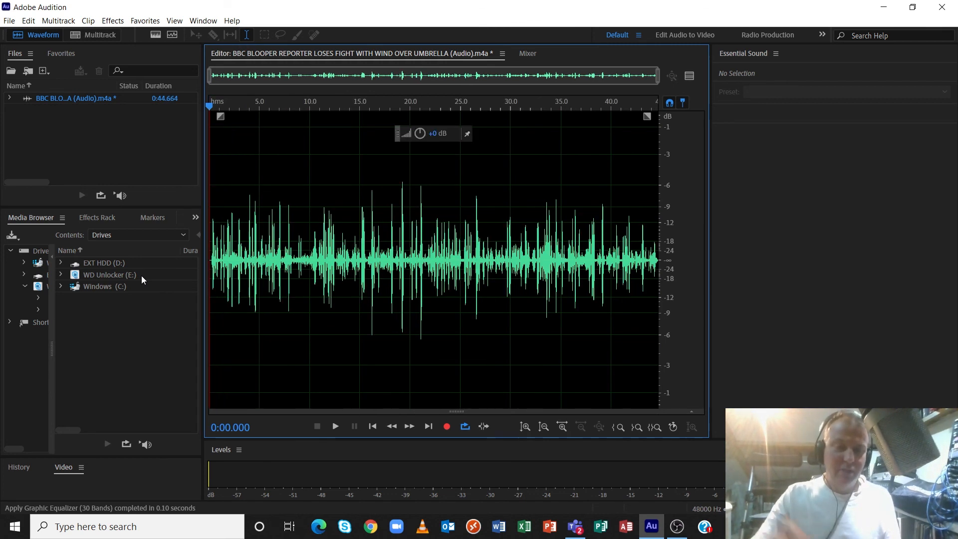
pyautogui.press('space')
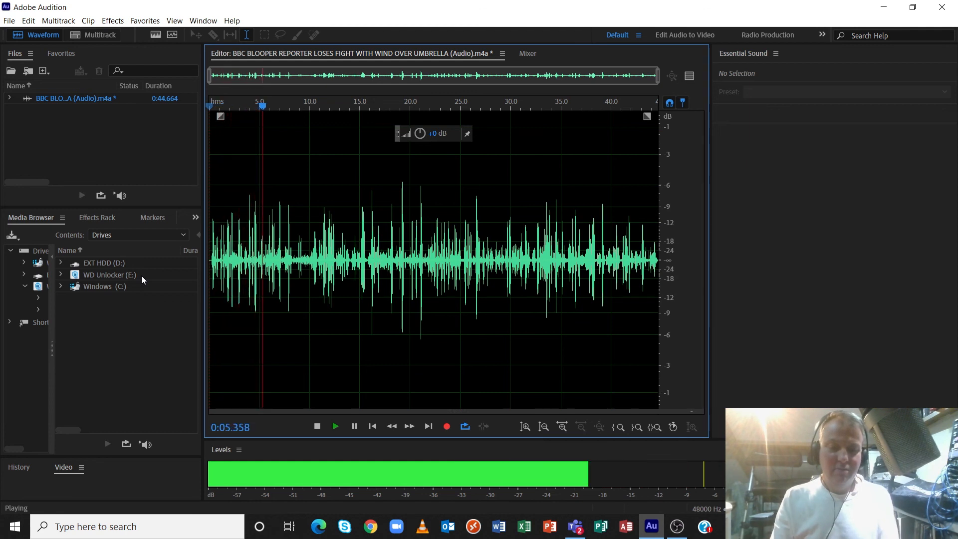
pyautogui.press('space')
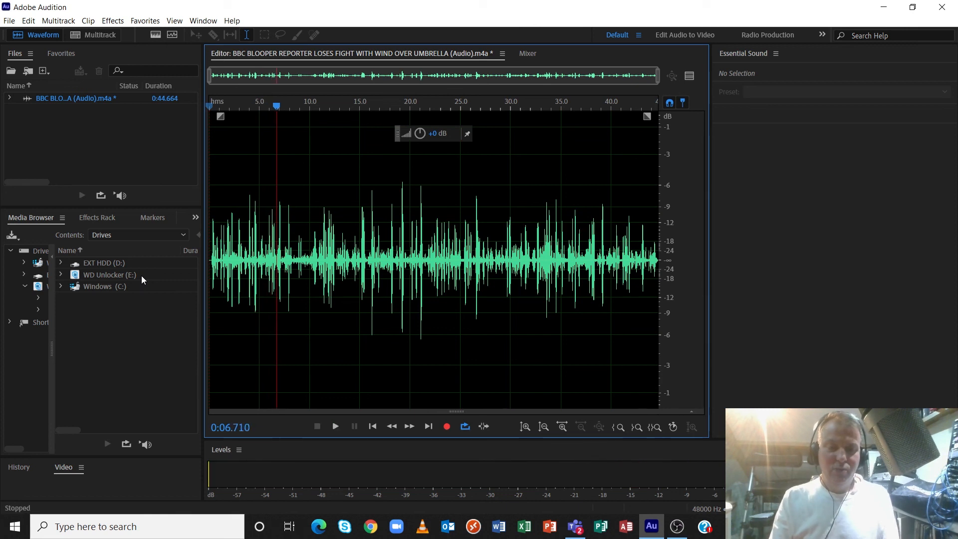